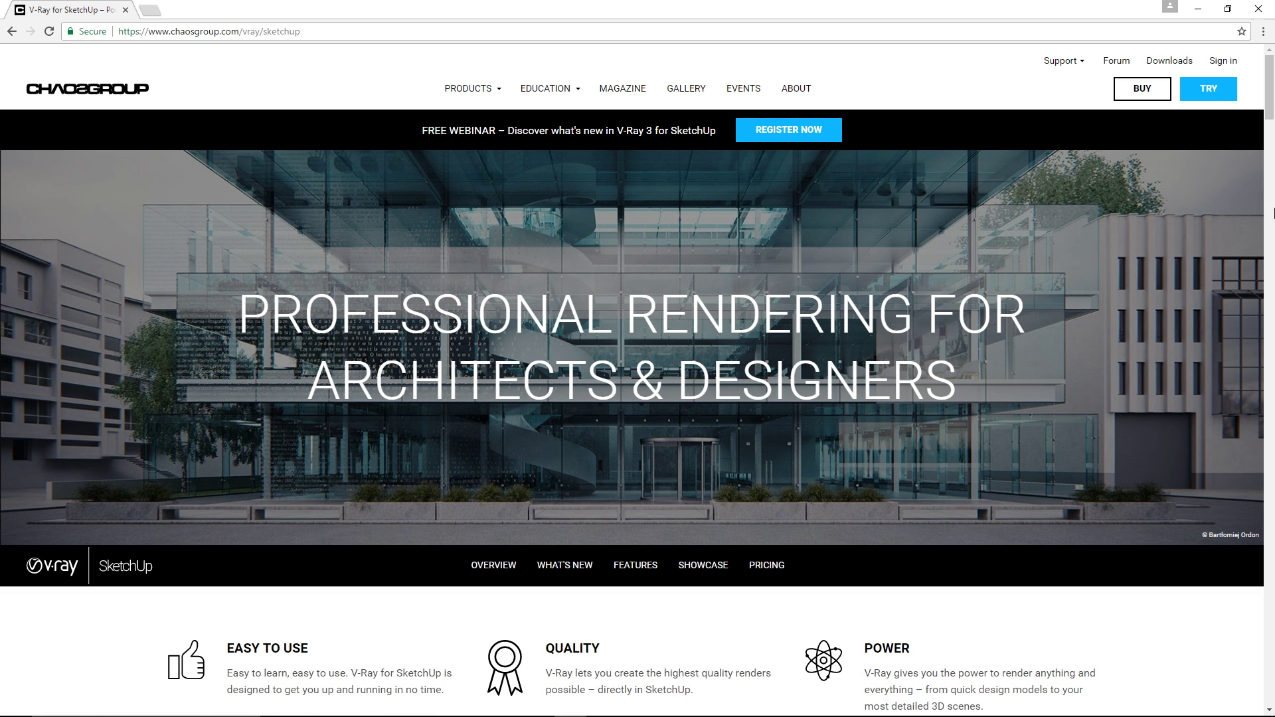
drag(1272, 88, 1271, 287)
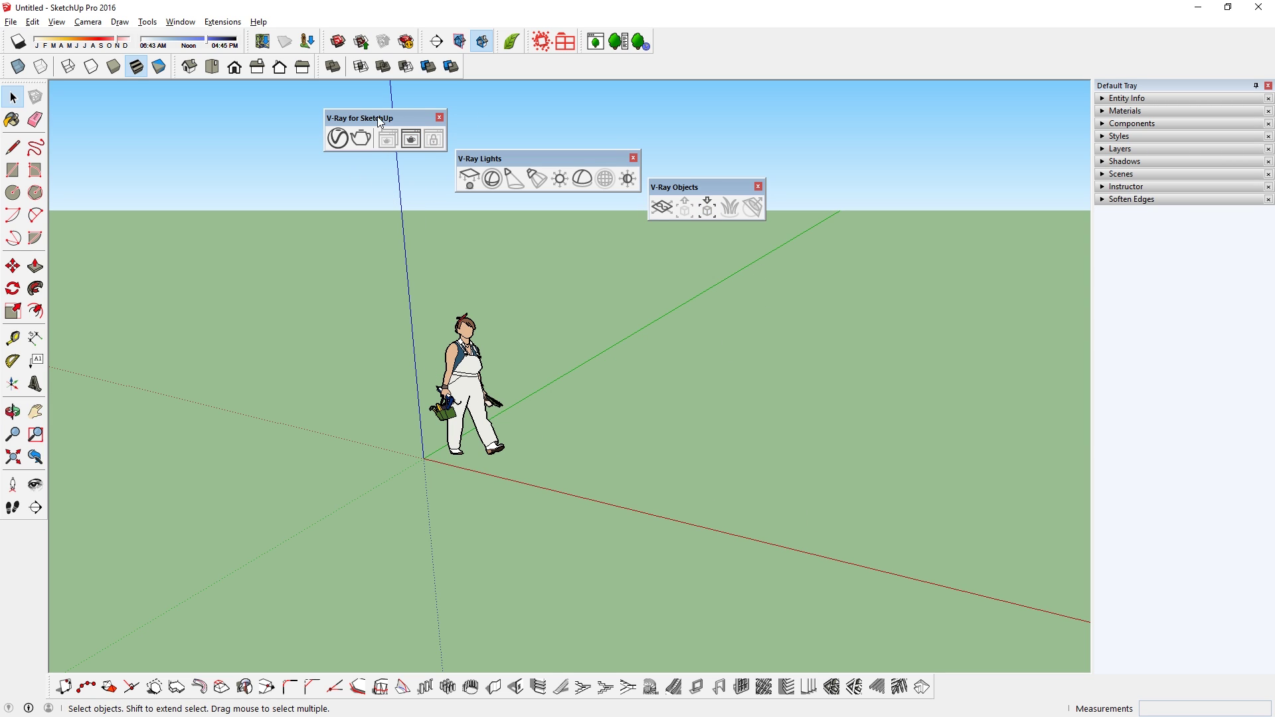
Dock the V-Ray main and Lights toolbars with the others and try the spot light tool.
drag(374, 120, 486, 71)
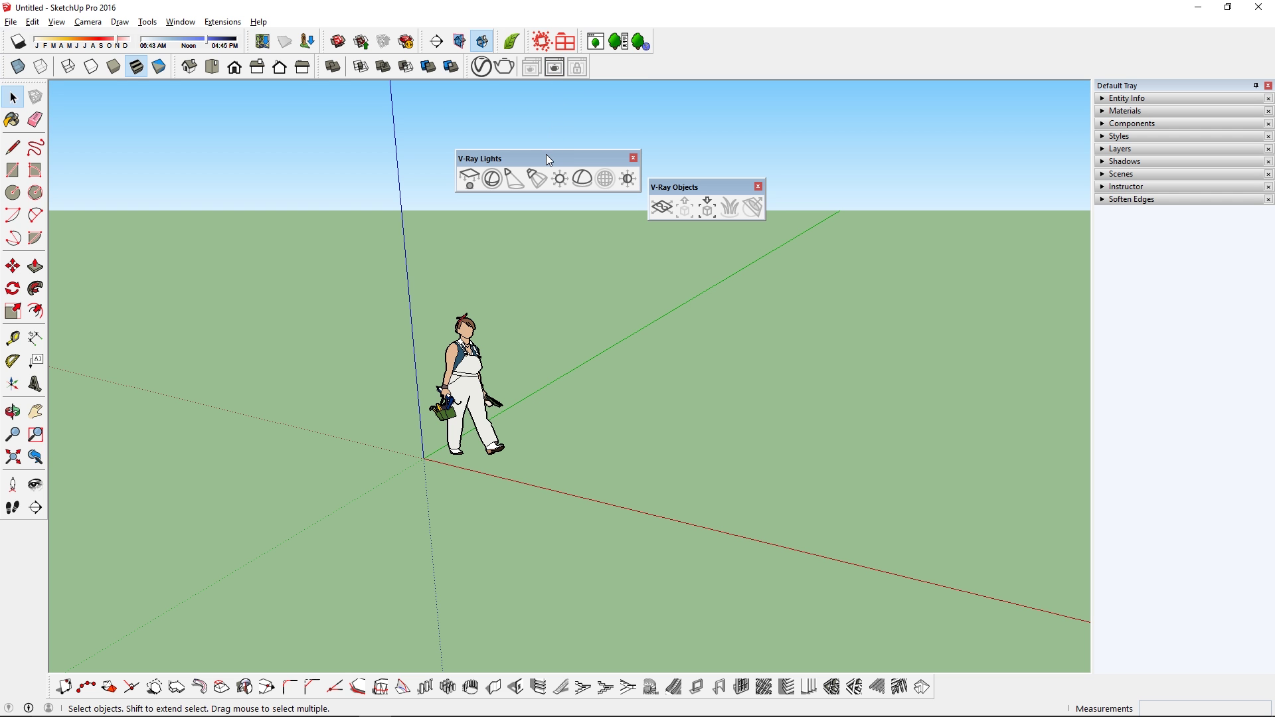
mouse_move(546, 153)
mouse_down()
mouse_move(660, 102)
mouse_move(663, 58)
mouse_up()
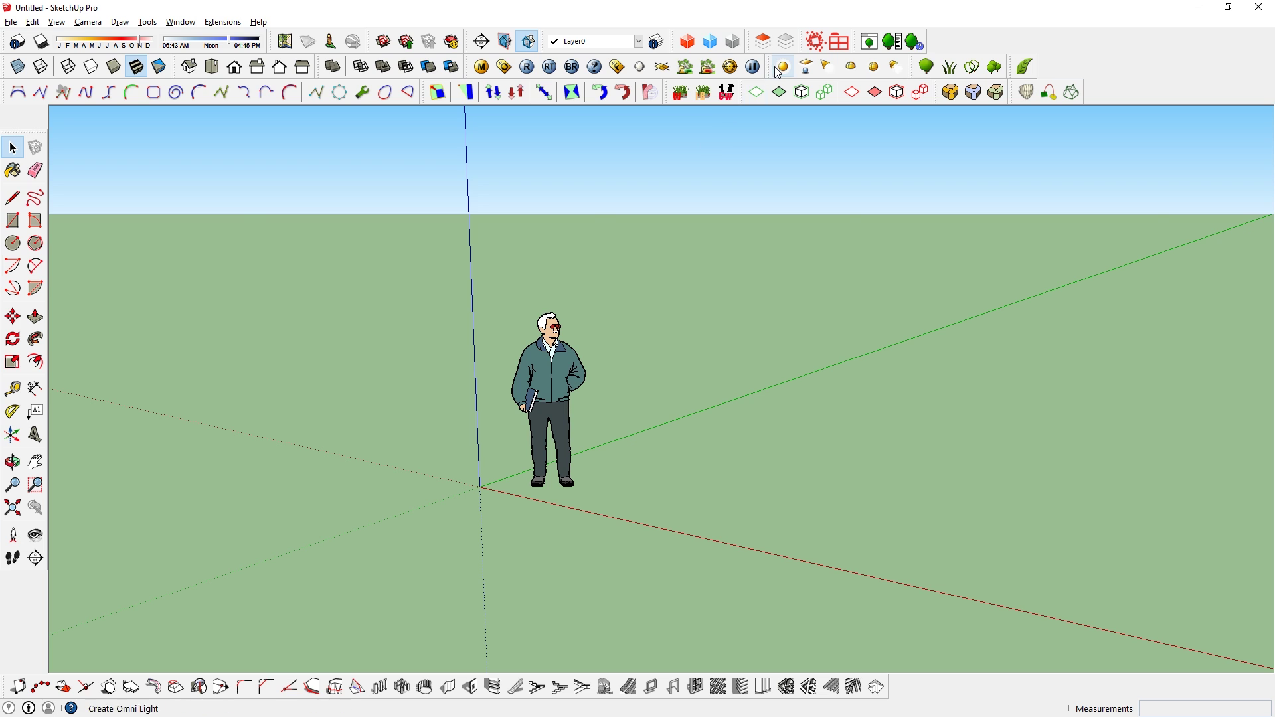
click(830, 70)
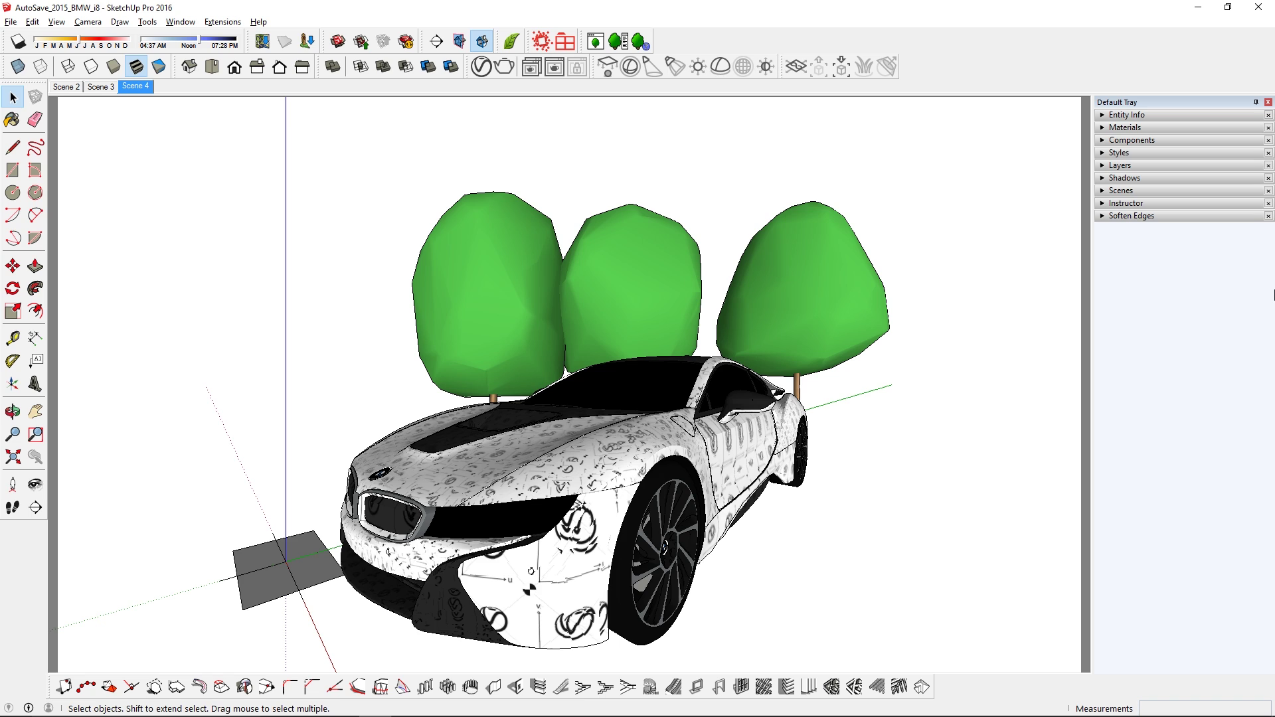
Browse the Asset Editor's Lights, Geometry and Settings, then show the BMW render in the frame buffer.
click(481, 67)
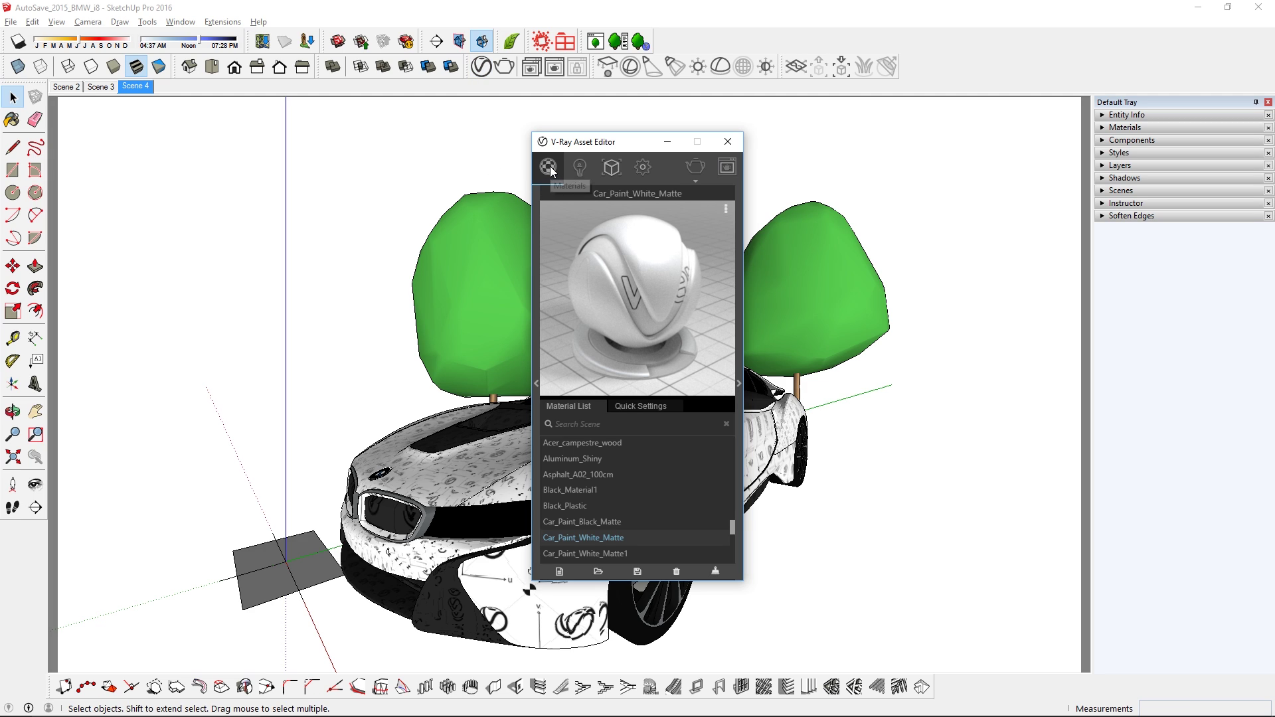
click(581, 169)
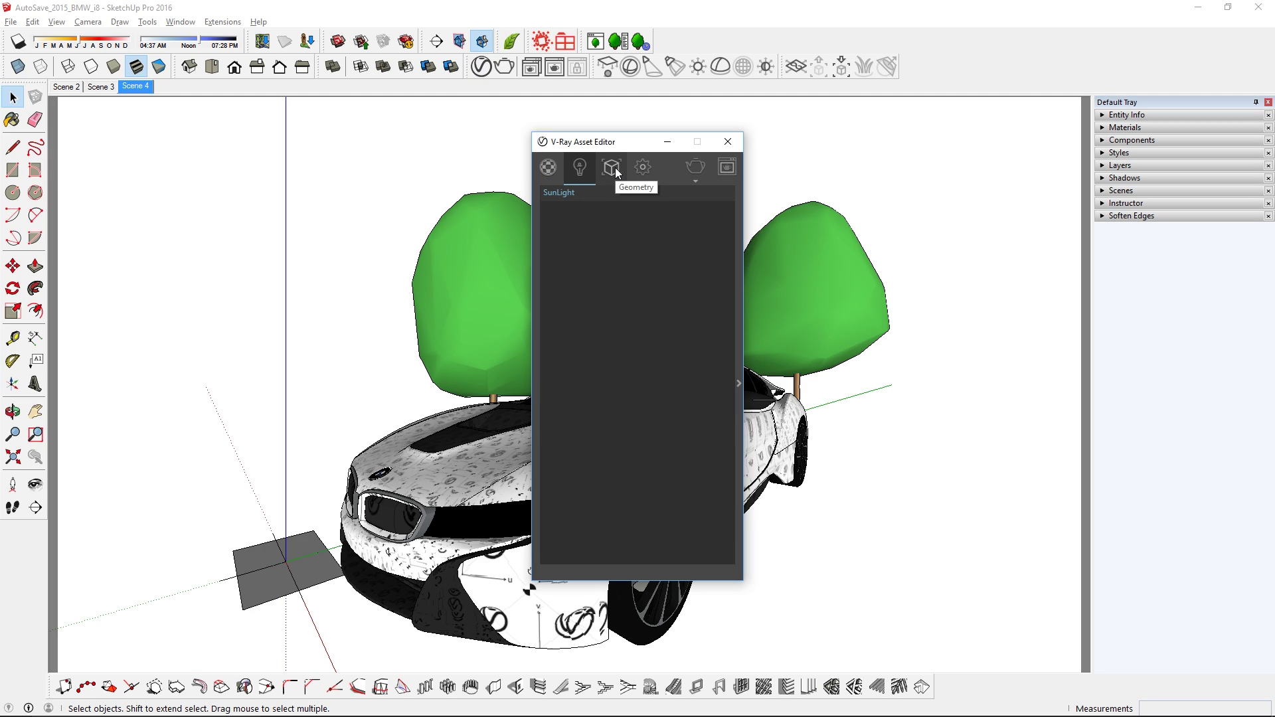
click(614, 170)
click(643, 172)
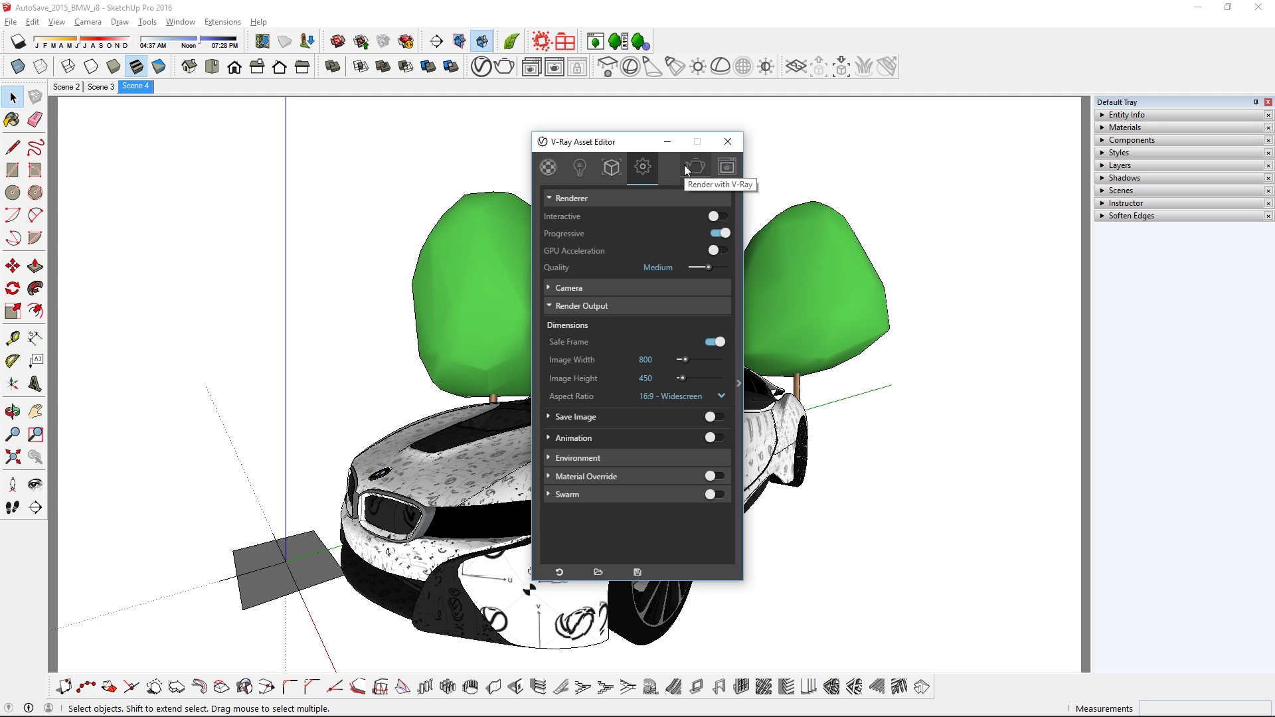
click(727, 171)
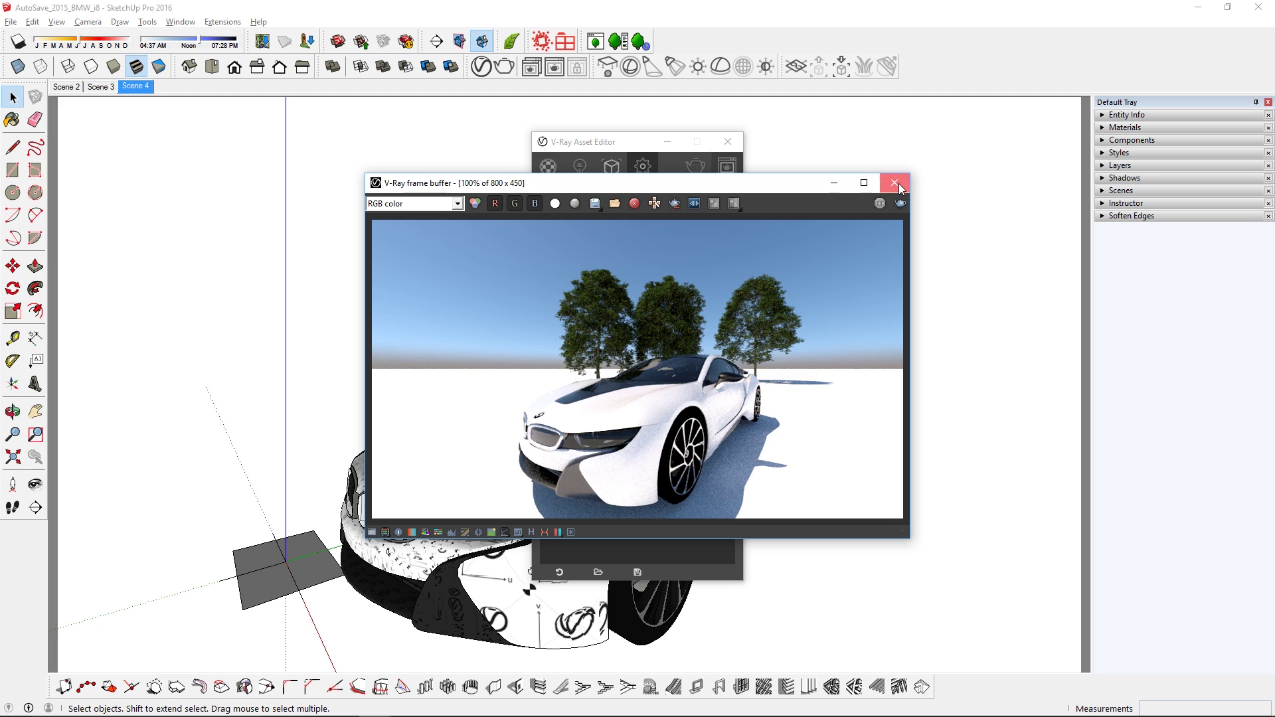
Close the frame buffer and list the rendering modes under the Render teapot.
click(894, 183)
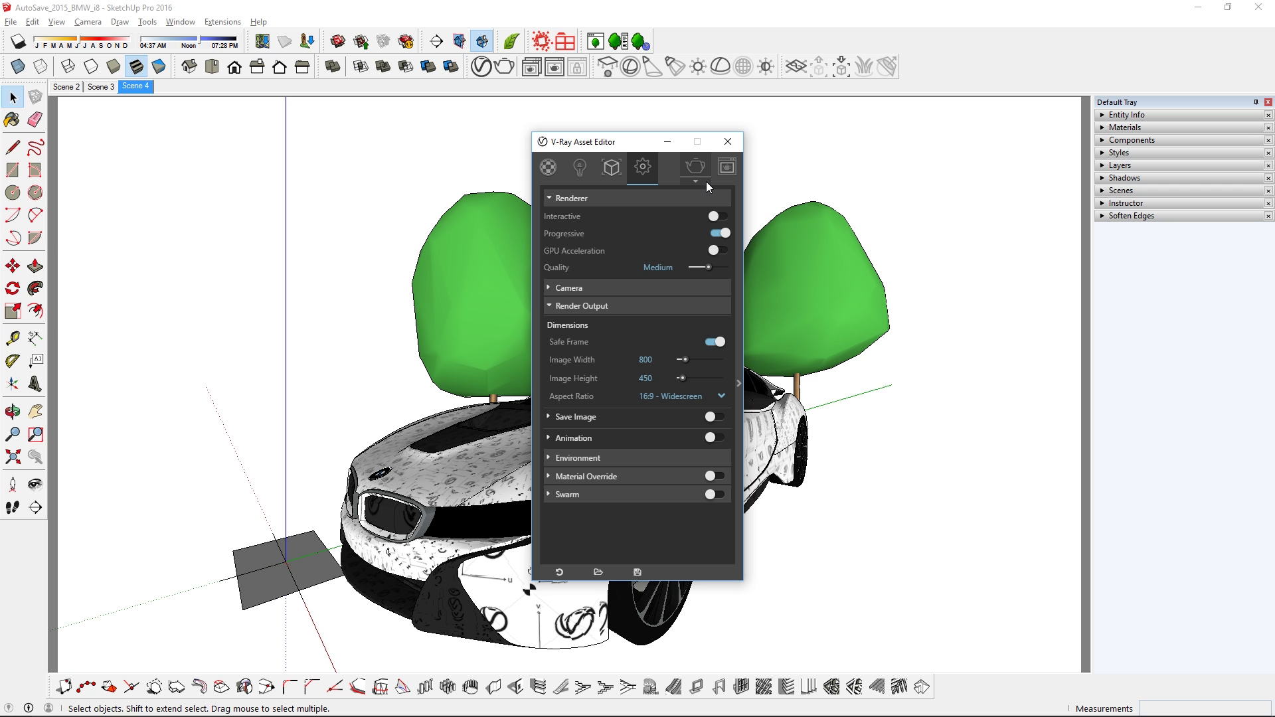
click(705, 182)
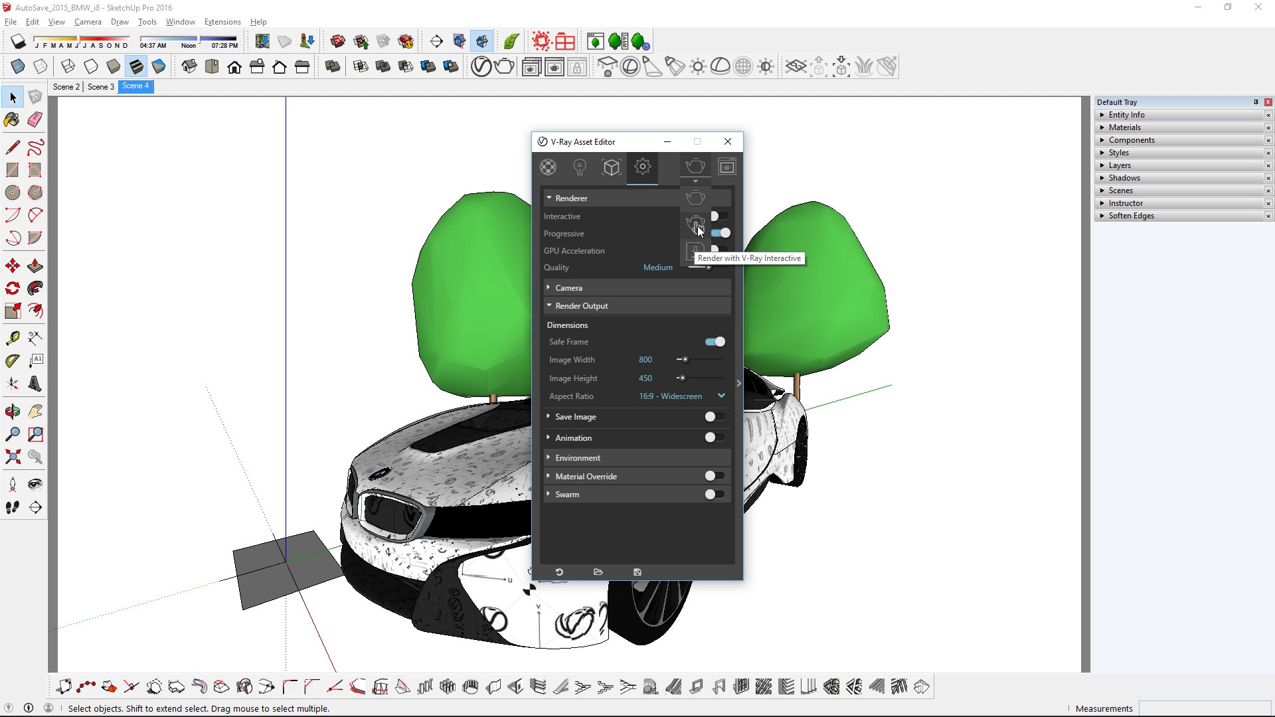
Start a V-Ray Interactive render and arrange the render window and asset editor beside the model.
click(697, 227)
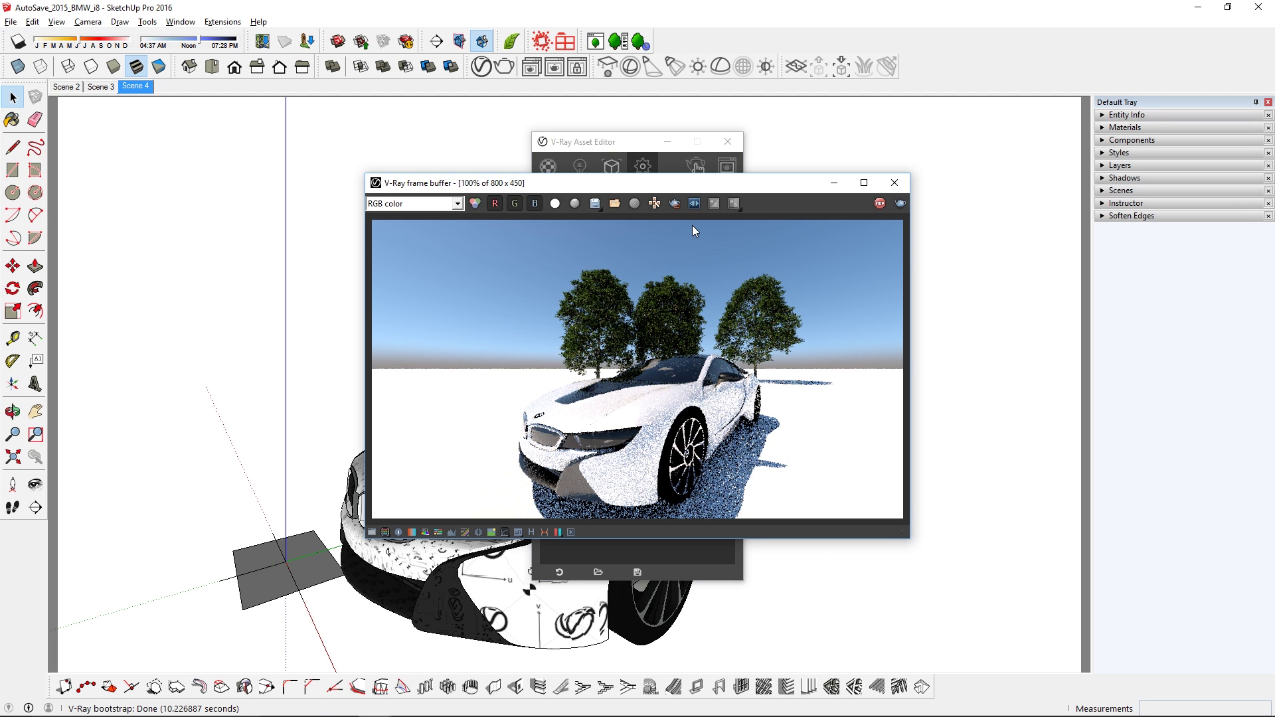
drag(458, 184, 772, 166)
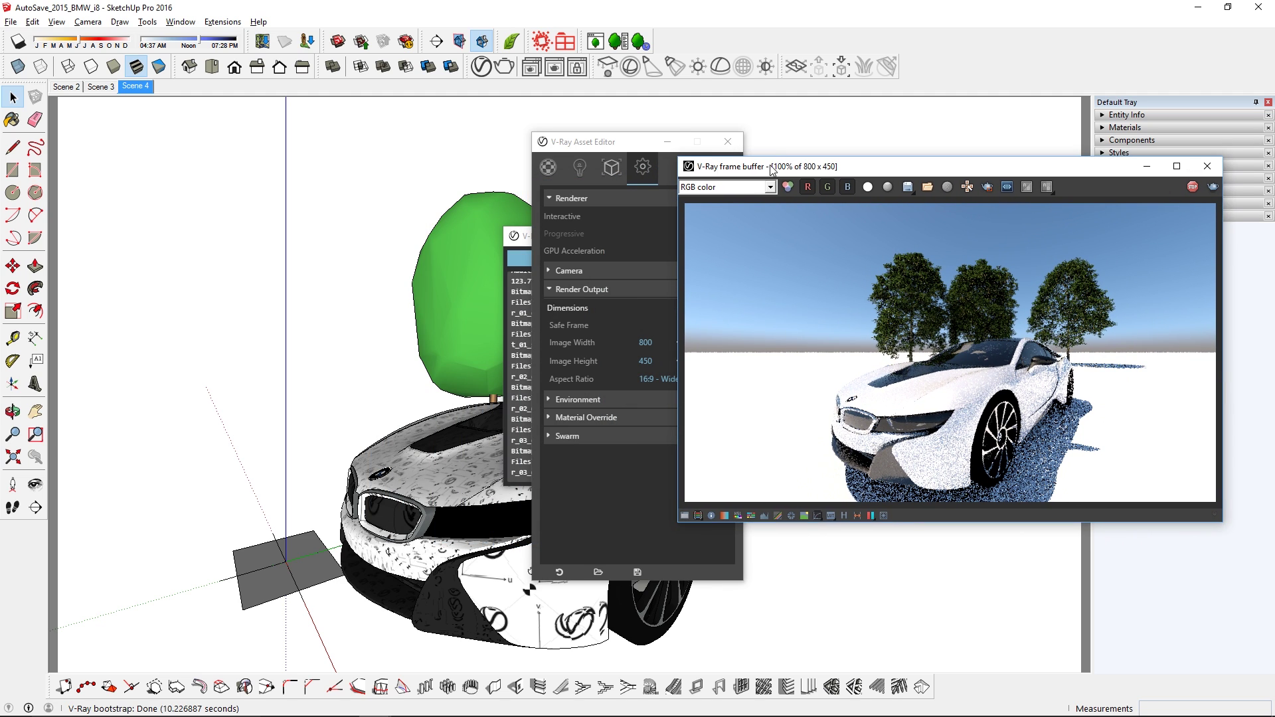
drag(596, 150, 232, 206)
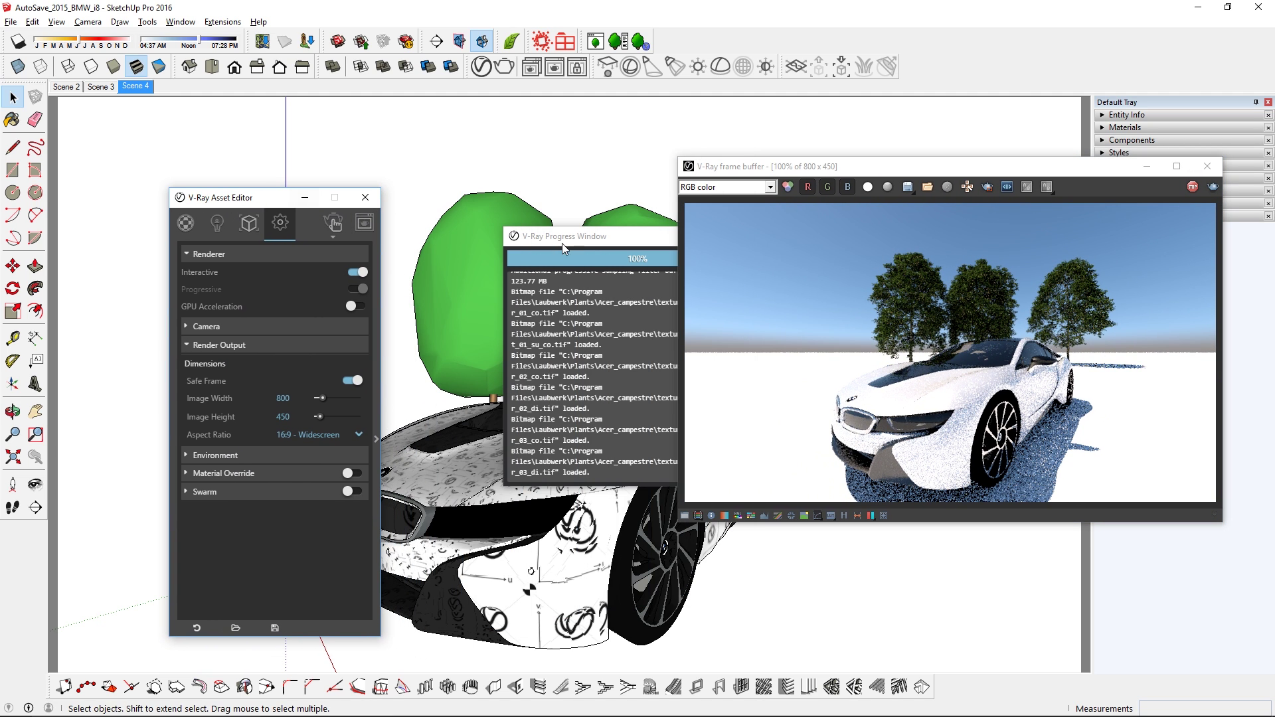
mouse_move(577, 245)
mouse_down()
mouse_move(1109, 490)
mouse_move(1093, 537)
mouse_up()
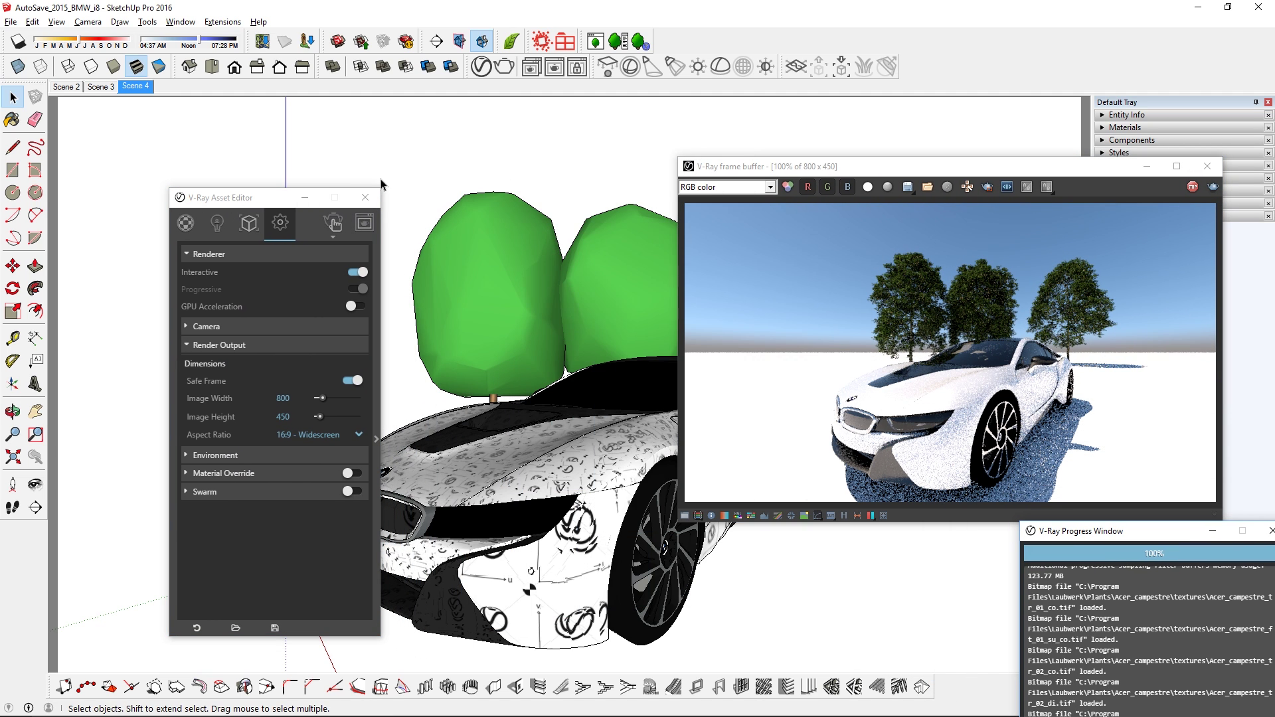
drag(272, 207, 138, 199)
middle_drag(341, 267, 303, 419)
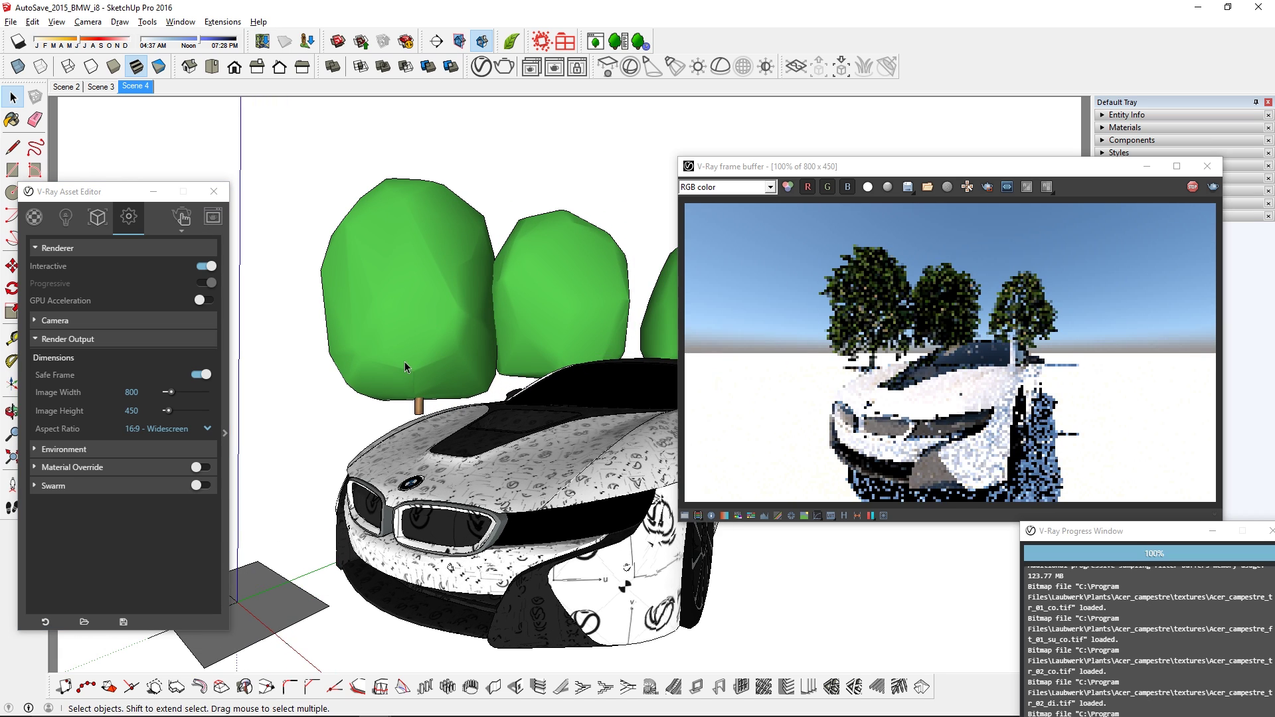
Nudge a tree, orbit, return to the Scene 4 camera and lock its orientation.
key(m)
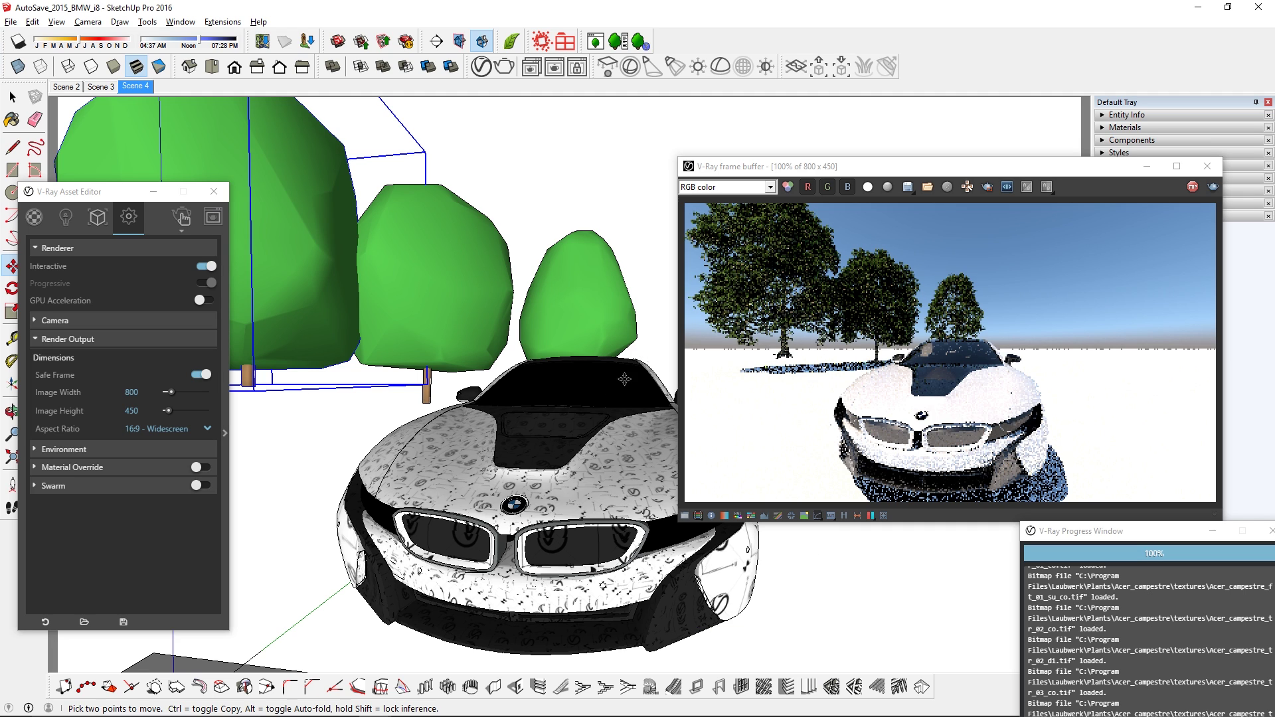
key(Left)
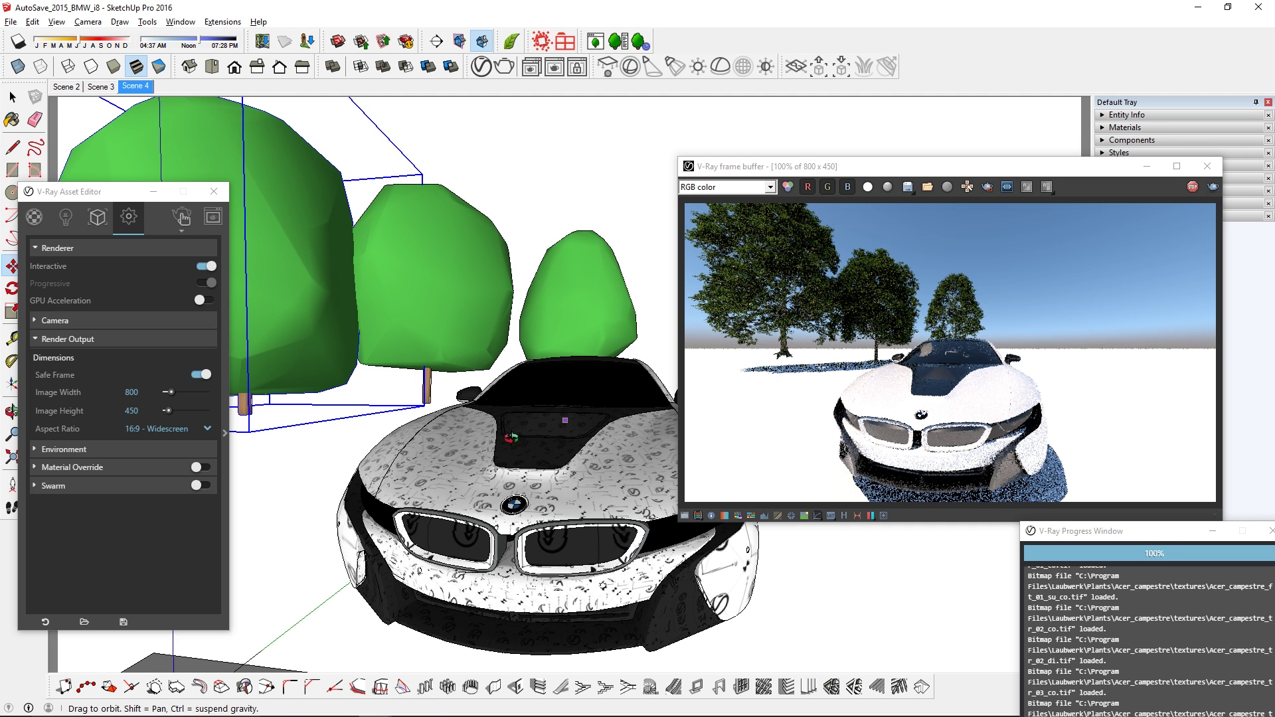
middle_drag(511, 217, 476, 439)
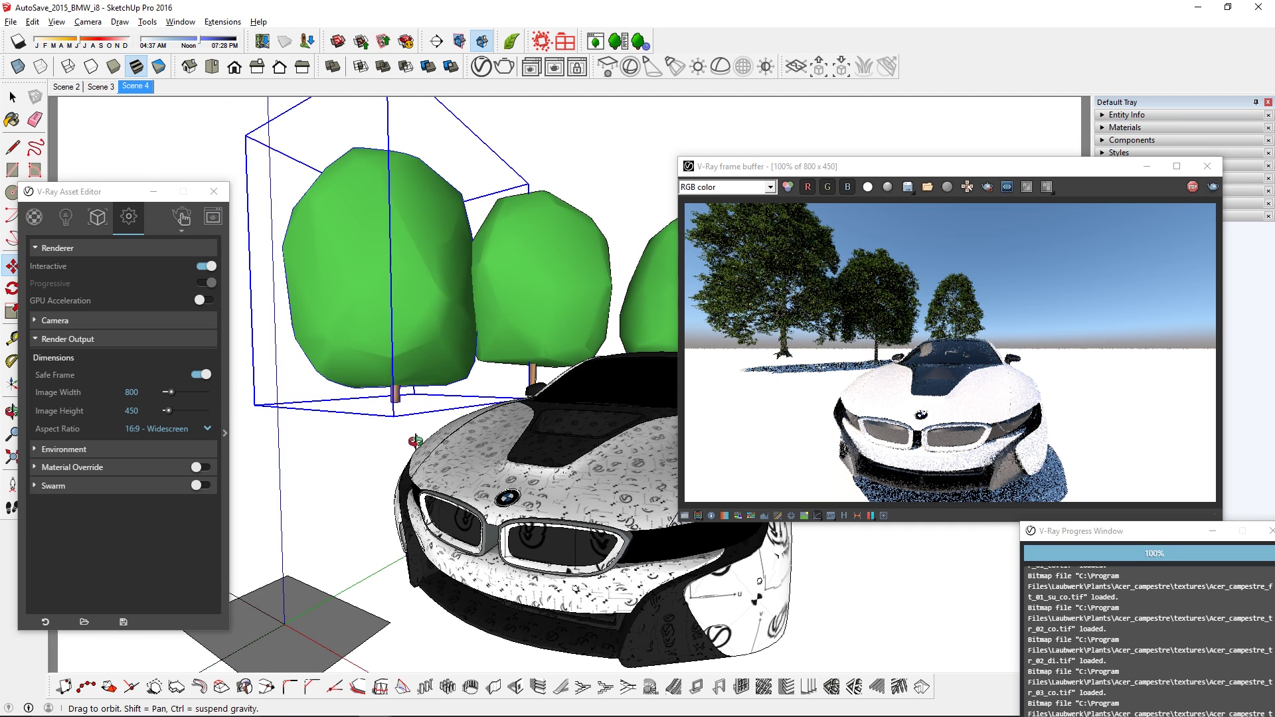
click(134, 86)
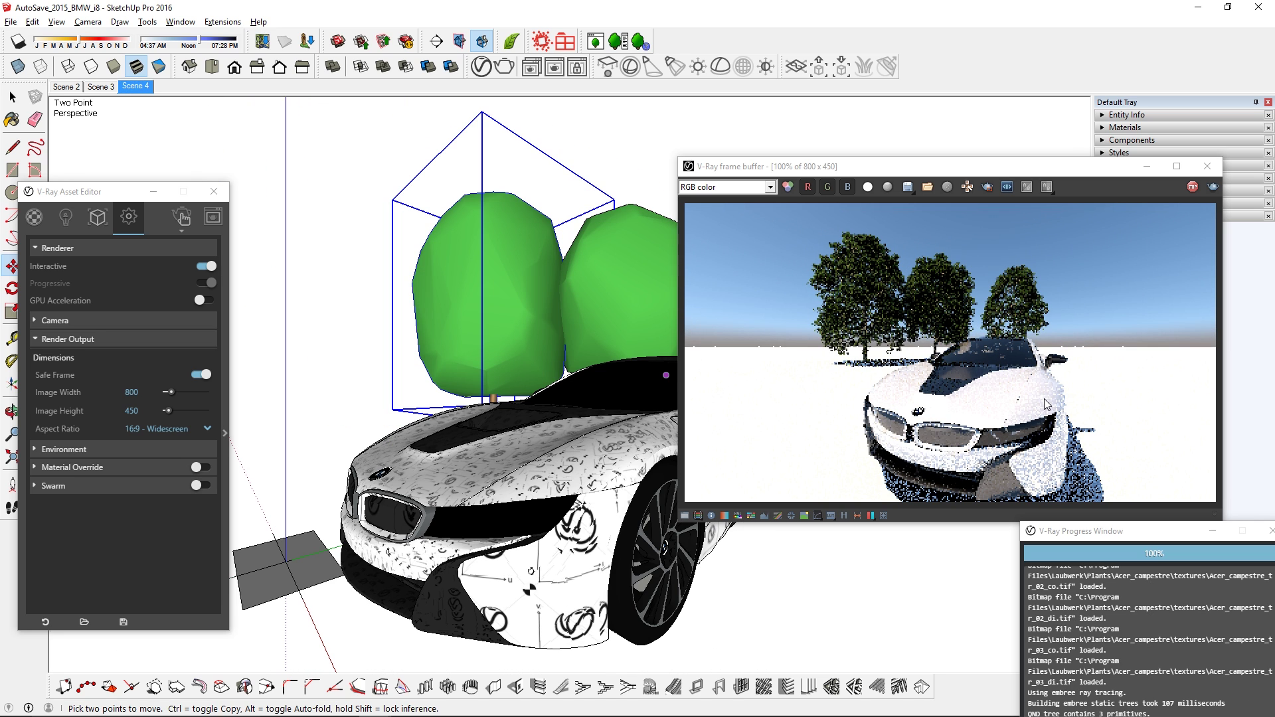
drag(1017, 176, 1077, 358)
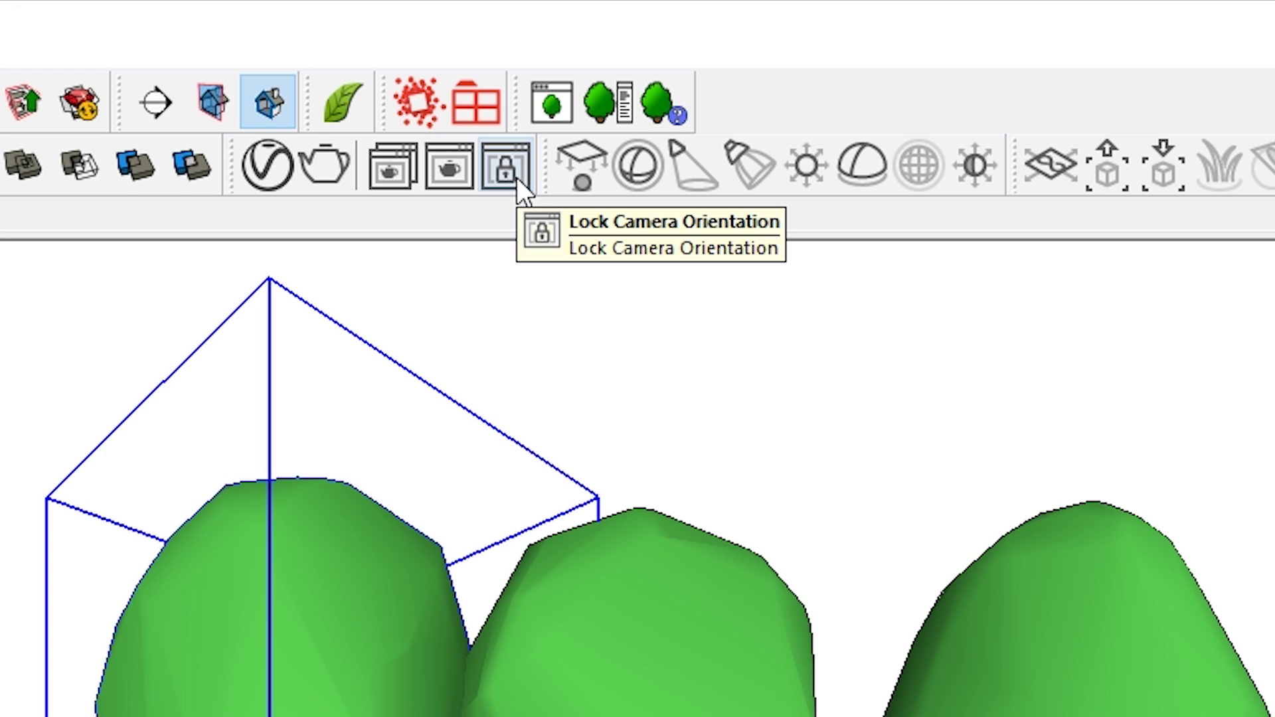
click(517, 178)
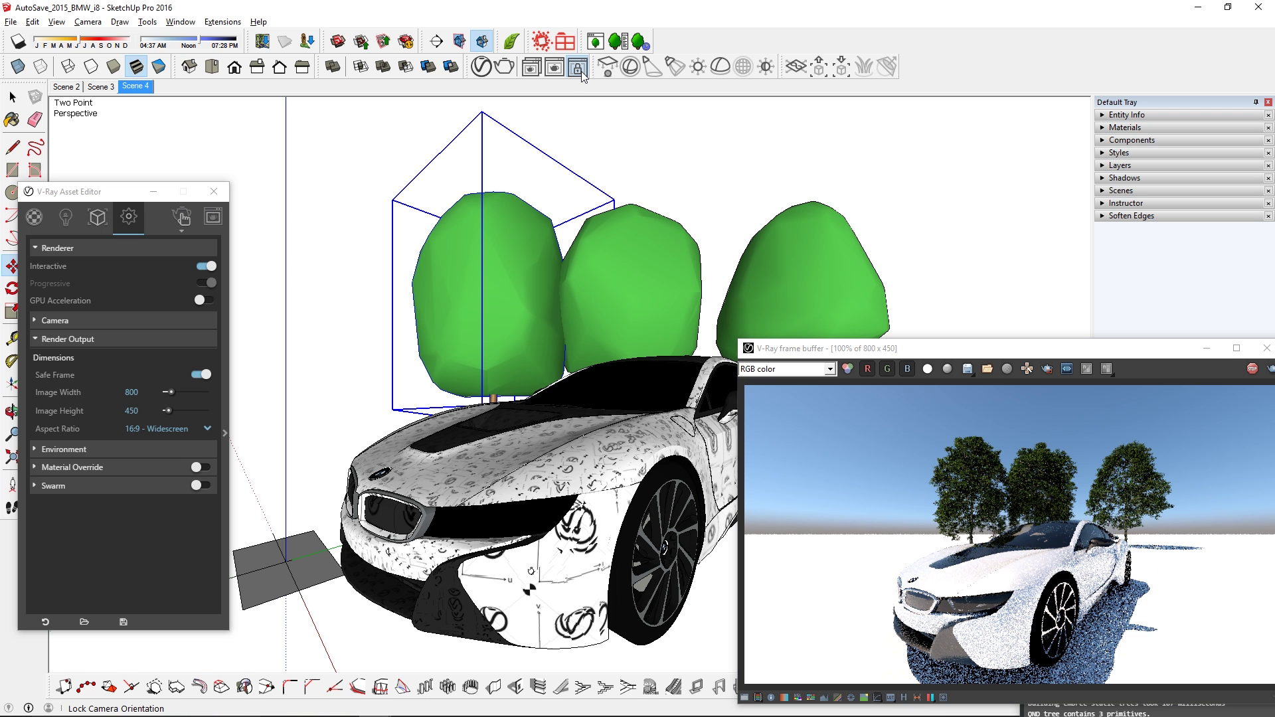
Move the selected tree toward the camera so the interactive render updates live.
middle_drag(810, 251, 594, 311)
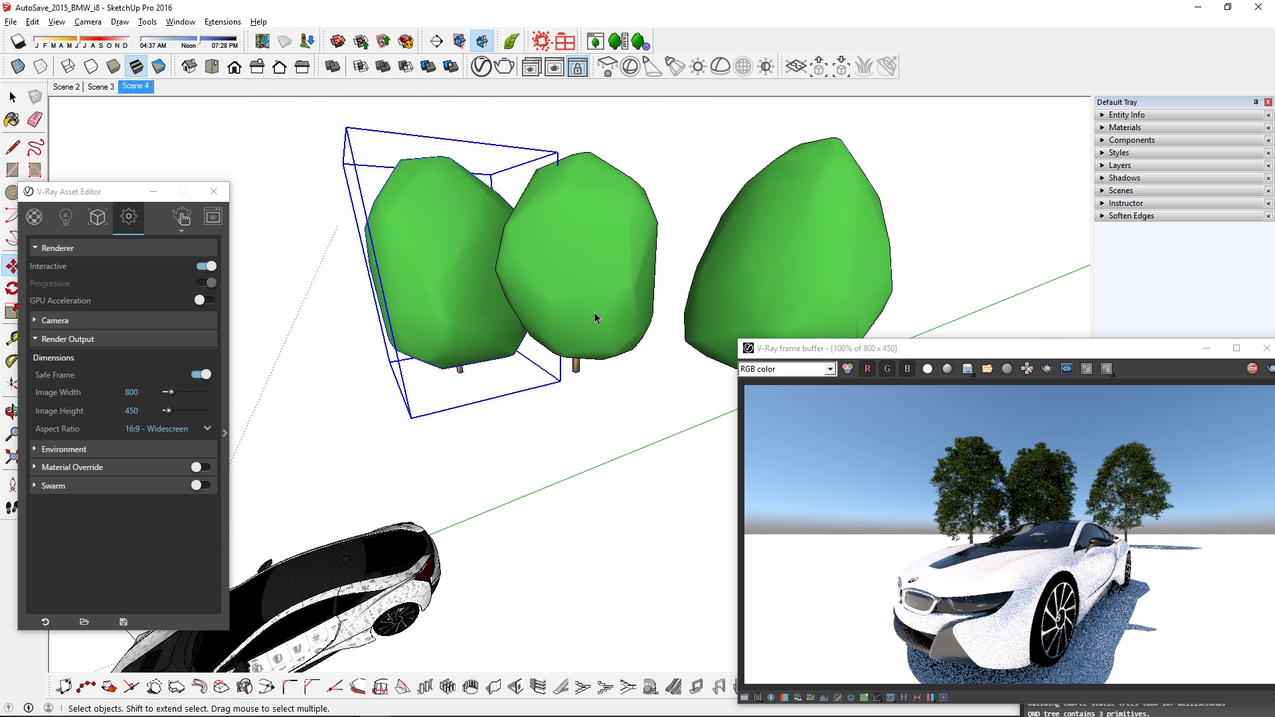
key(m)
drag(594, 317, 598, 510)
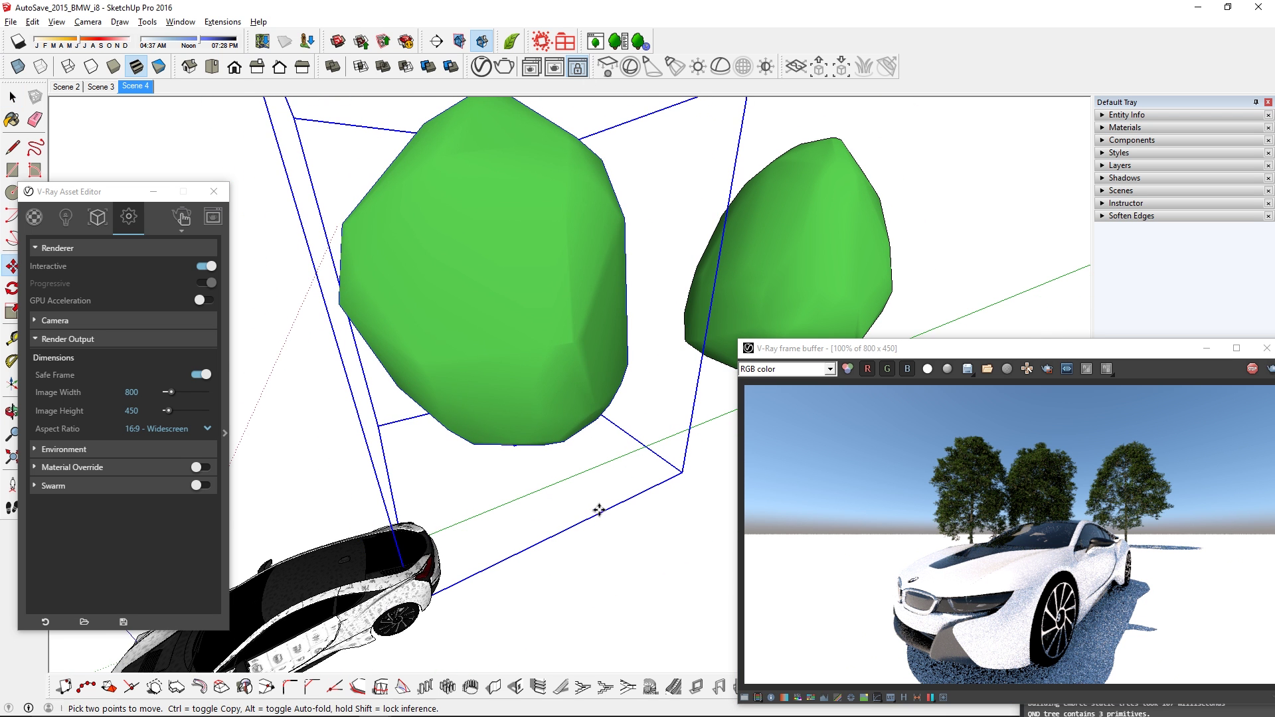
mouse_move(1075, 352)
mouse_down()
mouse_move(1018, 347)
mouse_move(935, 295)
mouse_up()
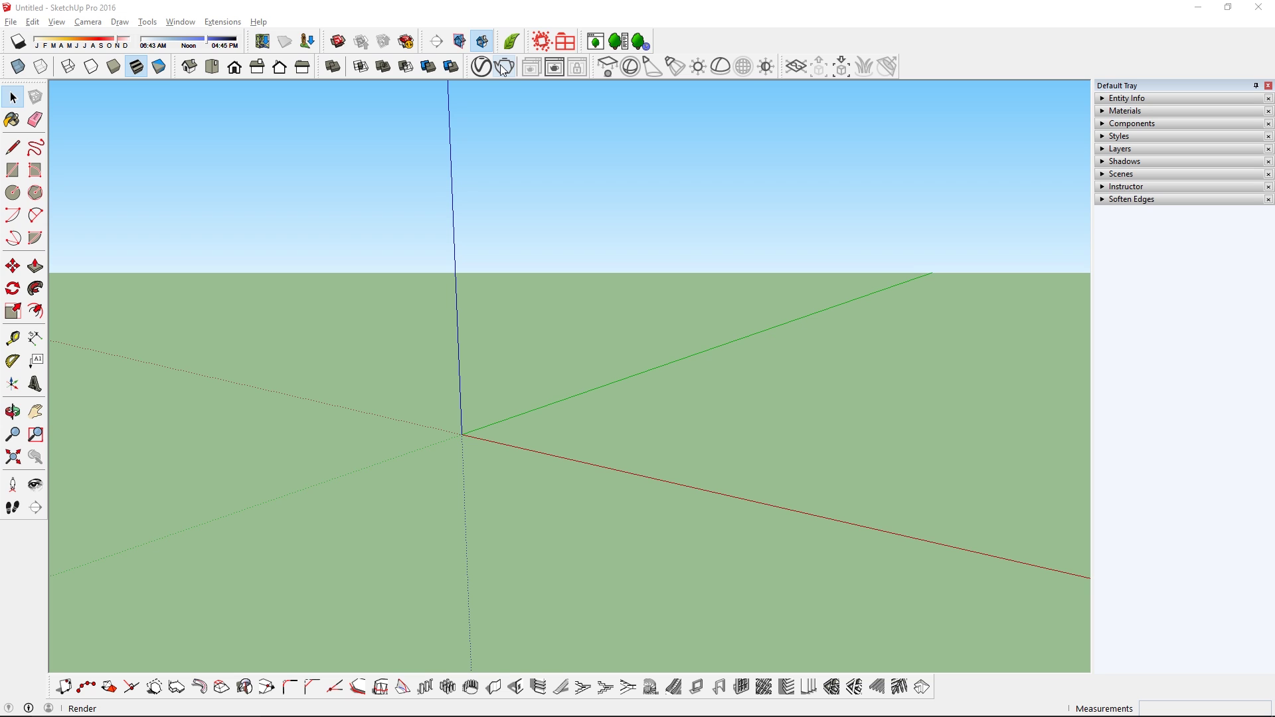
Expand the material library and browse Carpaint, Ceramic & Porcelain, Concrete and Diagrammatic categories.
click(483, 67)
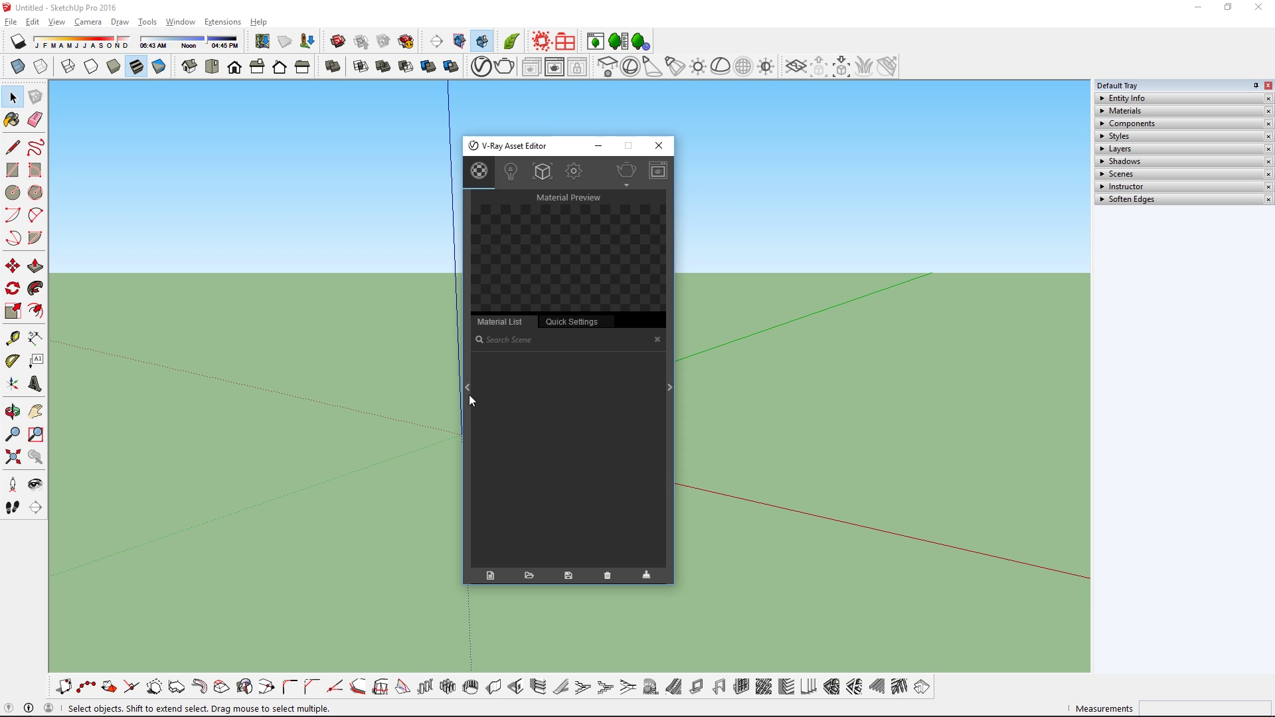
click(468, 388)
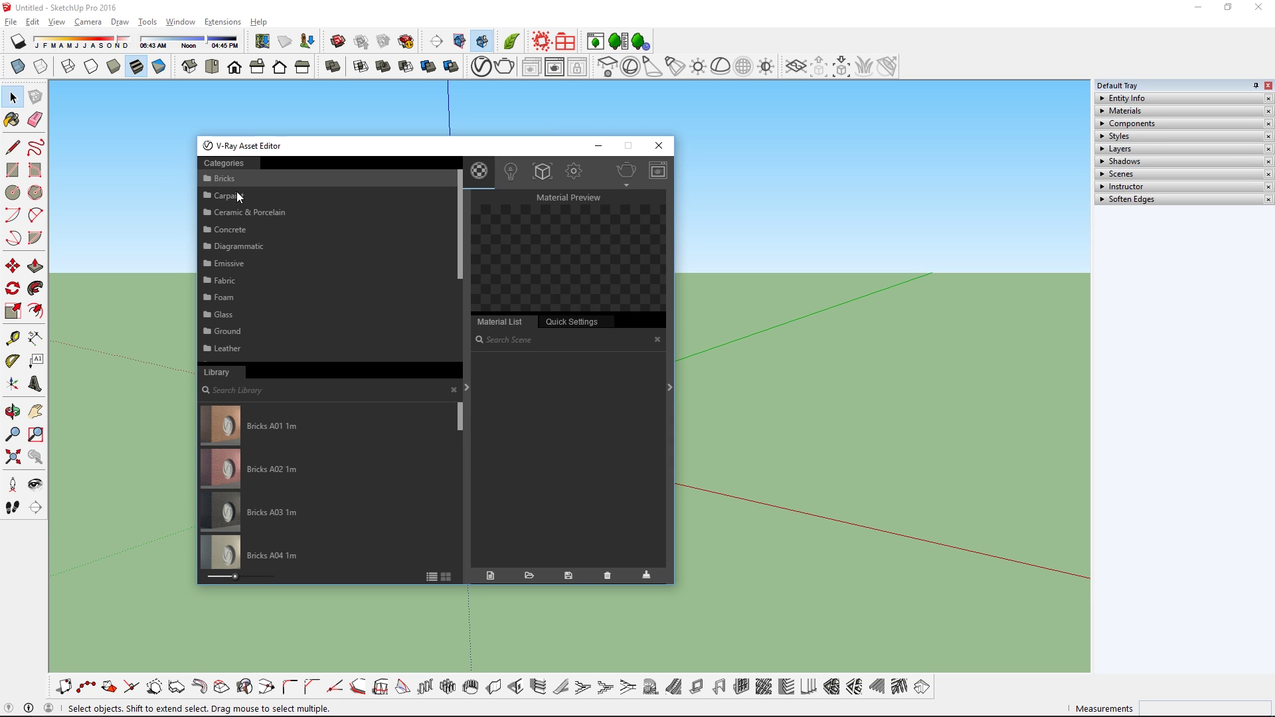
click(236, 193)
click(250, 213)
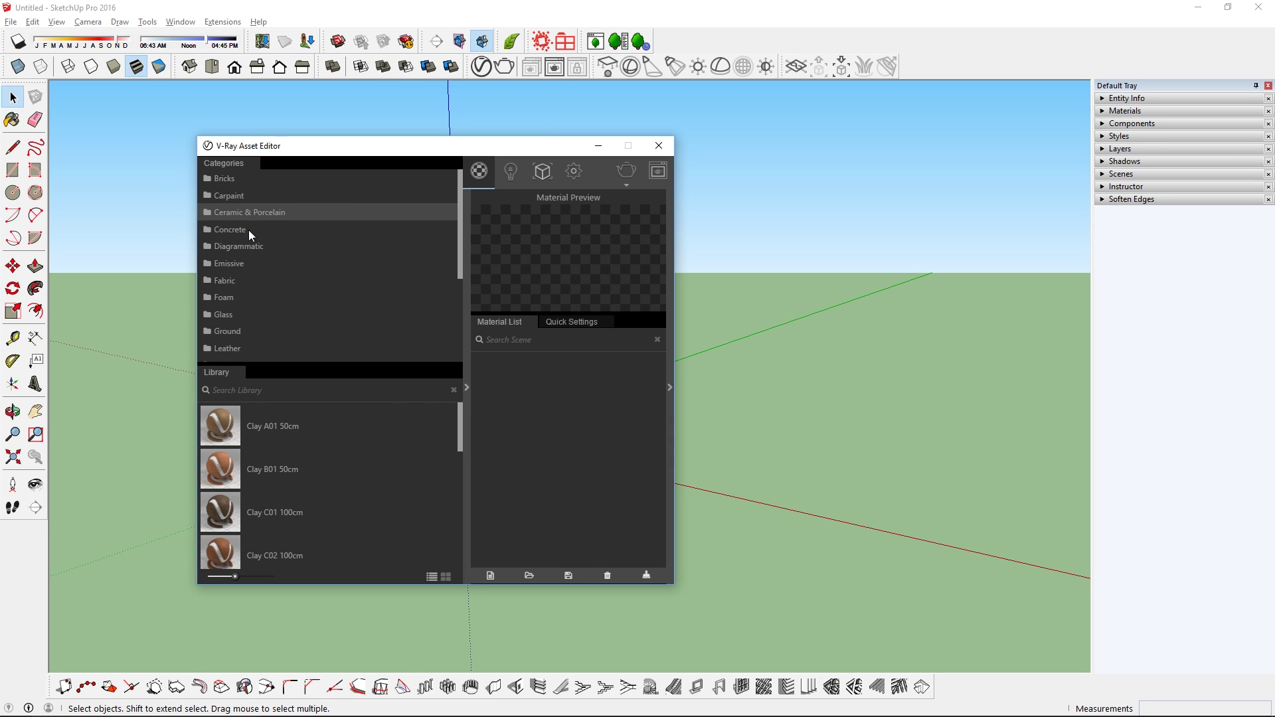
click(247, 230)
click(247, 245)
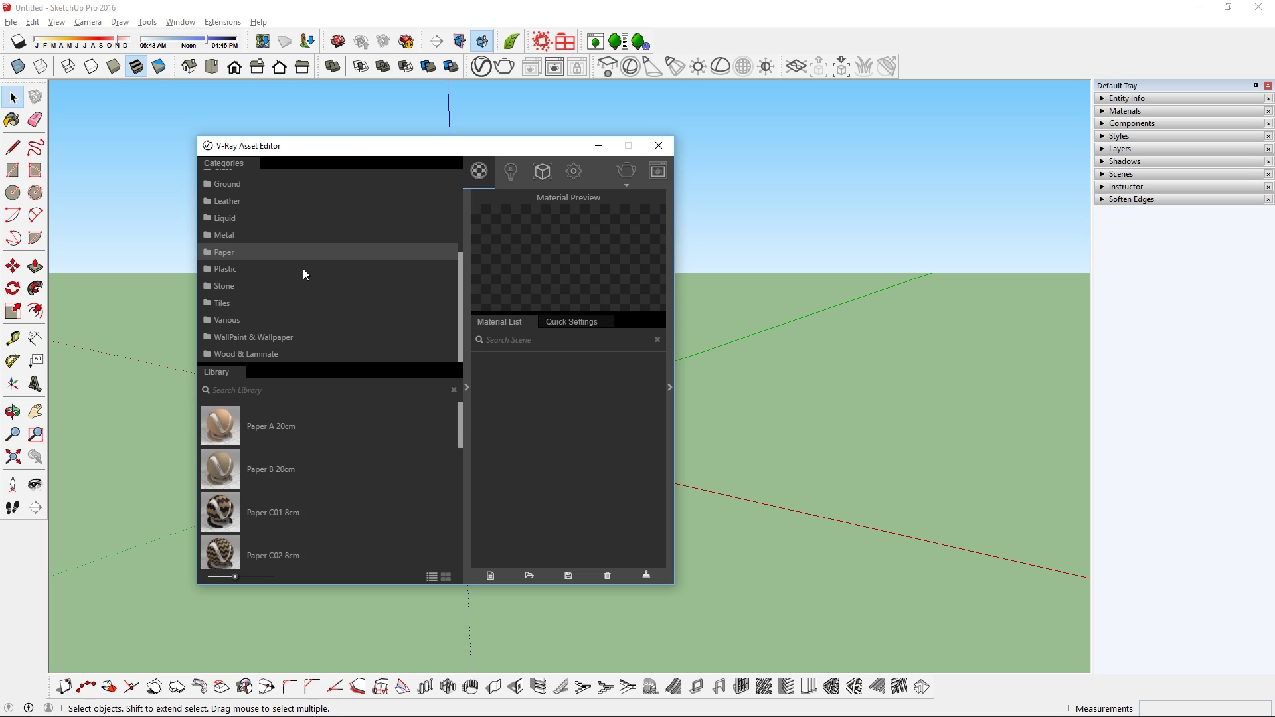
Browse WallPaint and Wood categories, then show Bricks with grid/list views and larger thumbnails.
click(311, 286)
click(312, 336)
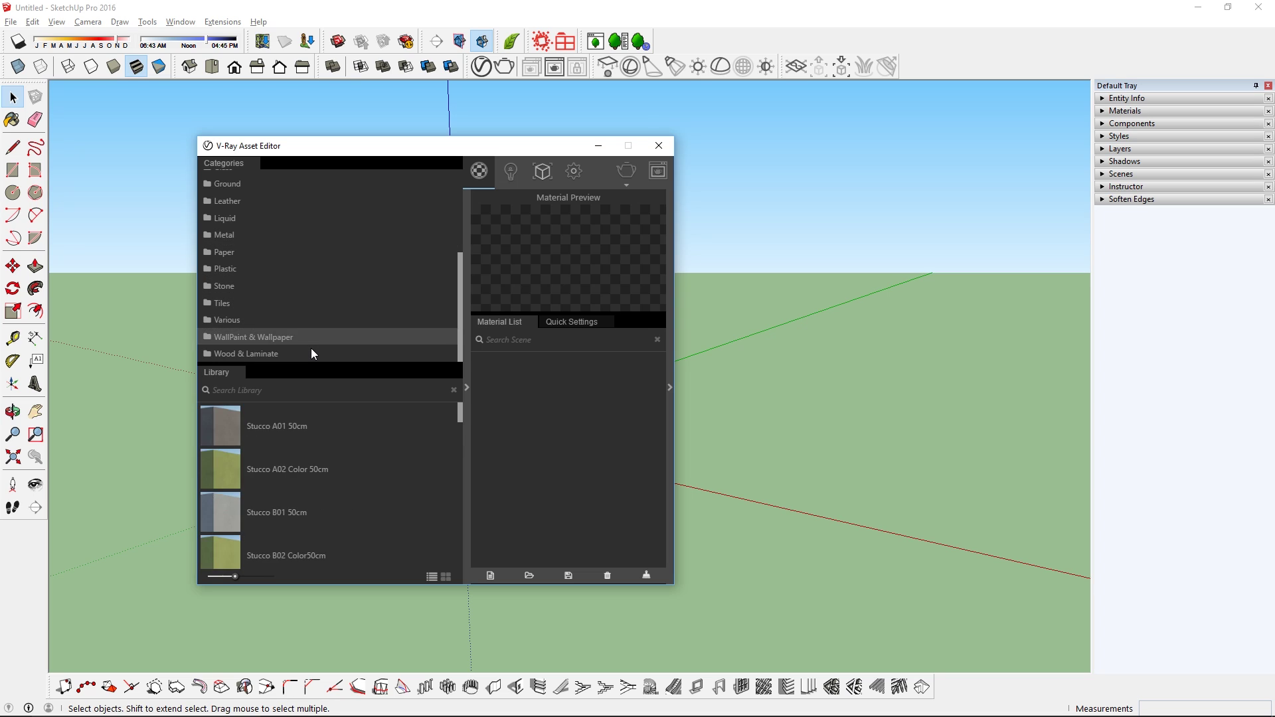
scroll(313, 344, up, 3)
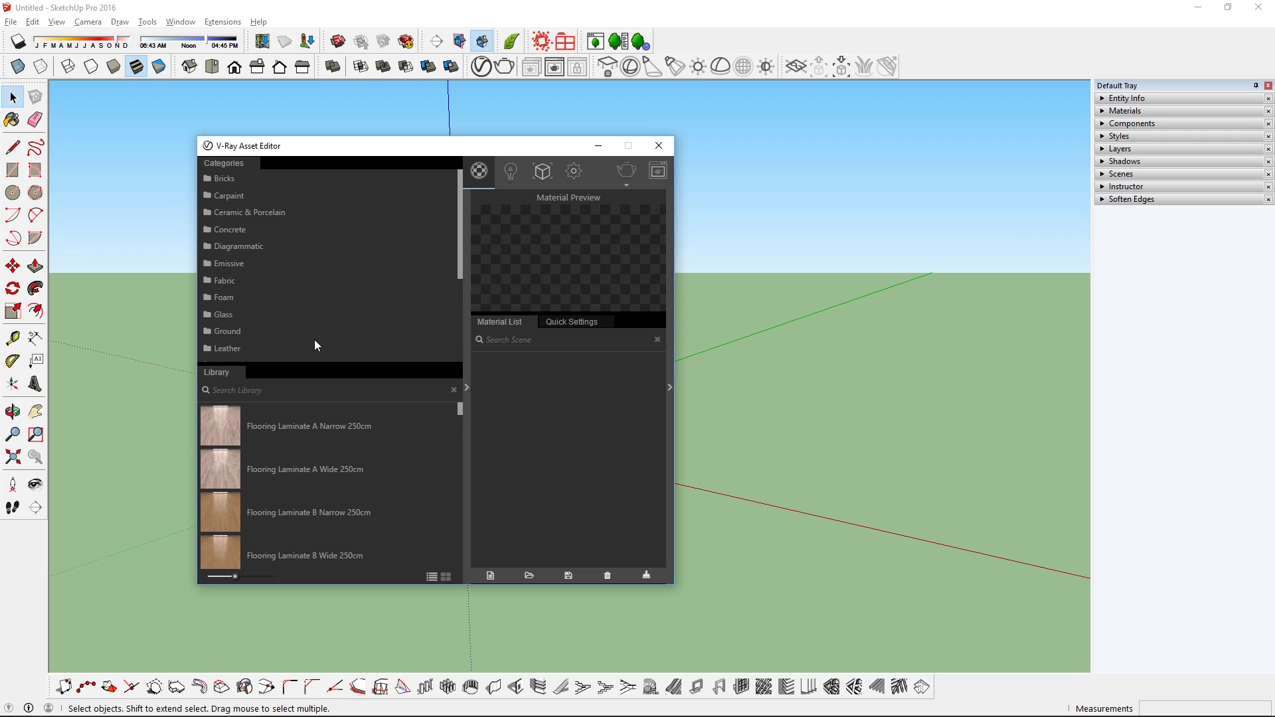
click(308, 184)
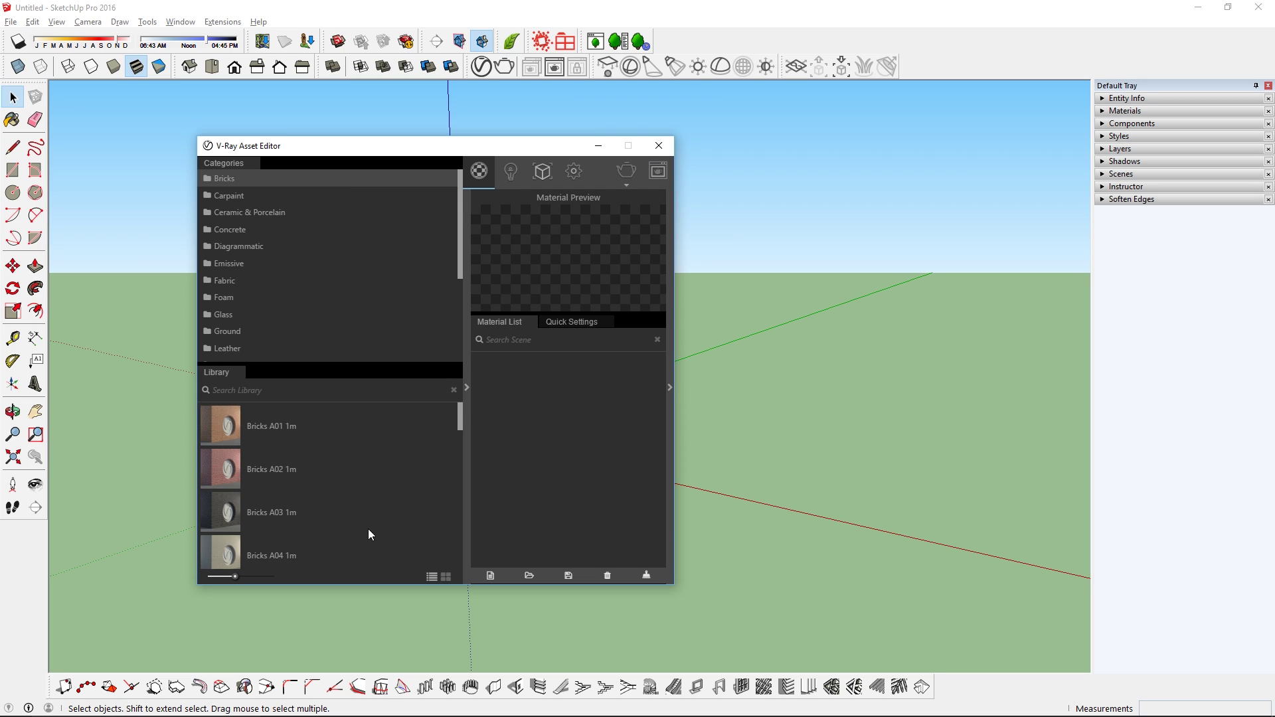
click(448, 575)
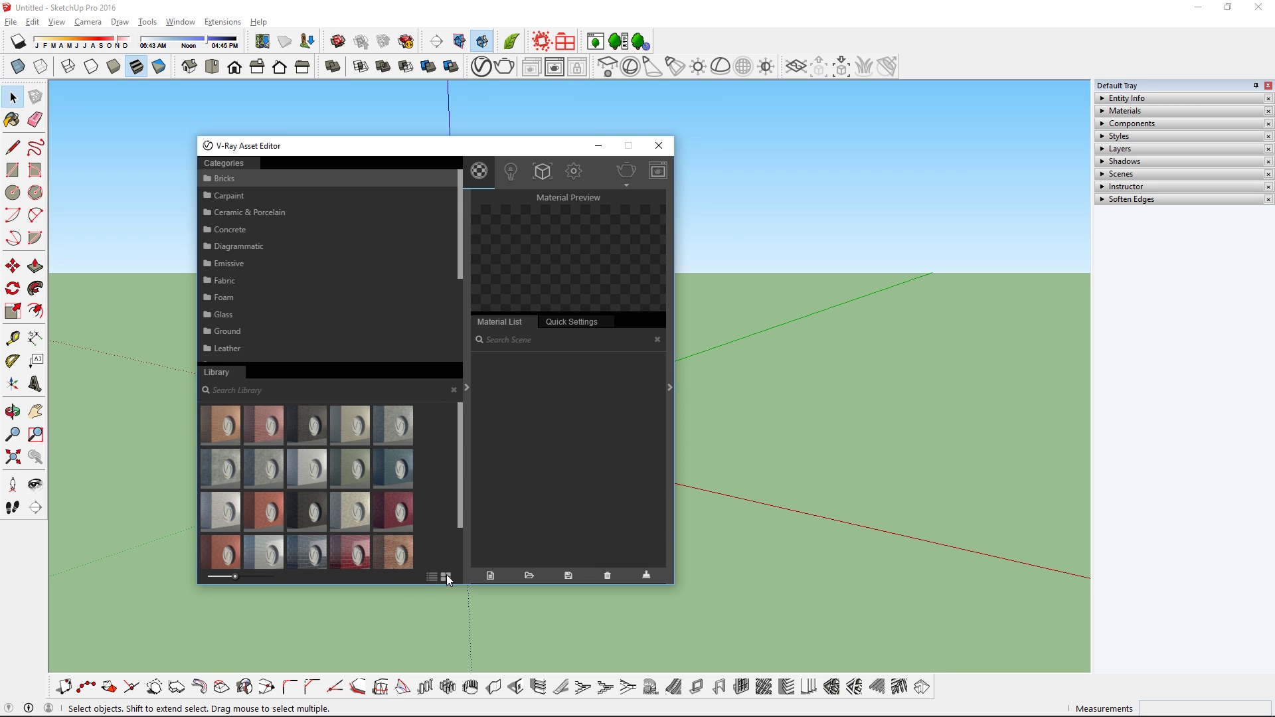
click(432, 575)
drag(236, 577, 237, 577)
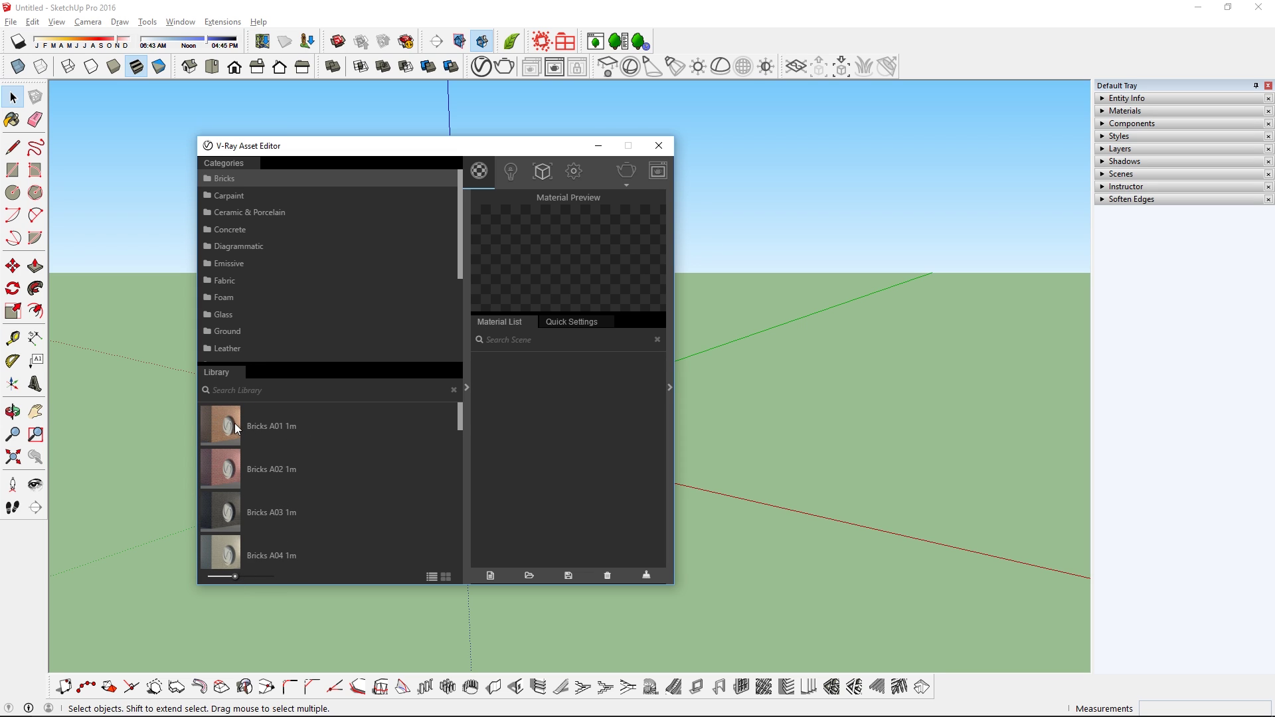
Drag Bricks A01 from the library into the scene's Material List.
drag(234, 423, 545, 396)
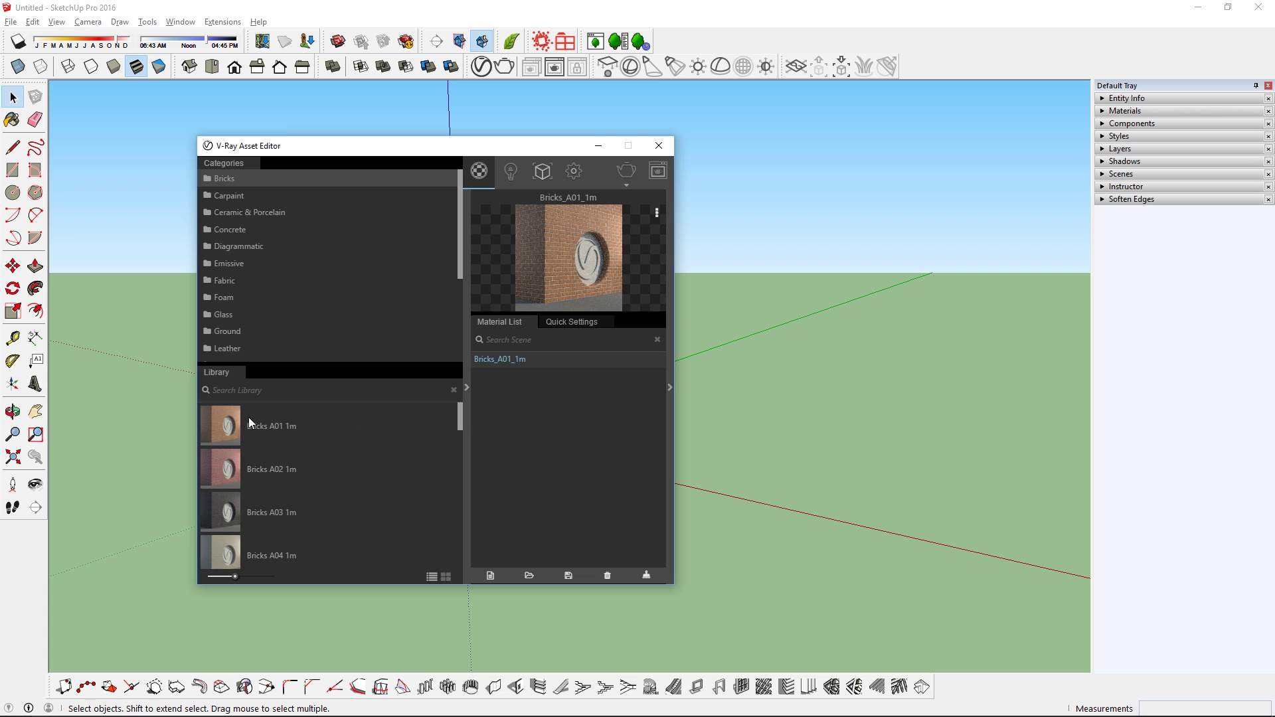
Add Bricks A02 to the scene and show quick settings for Bricks_A01_1m.
right_click(215, 468)
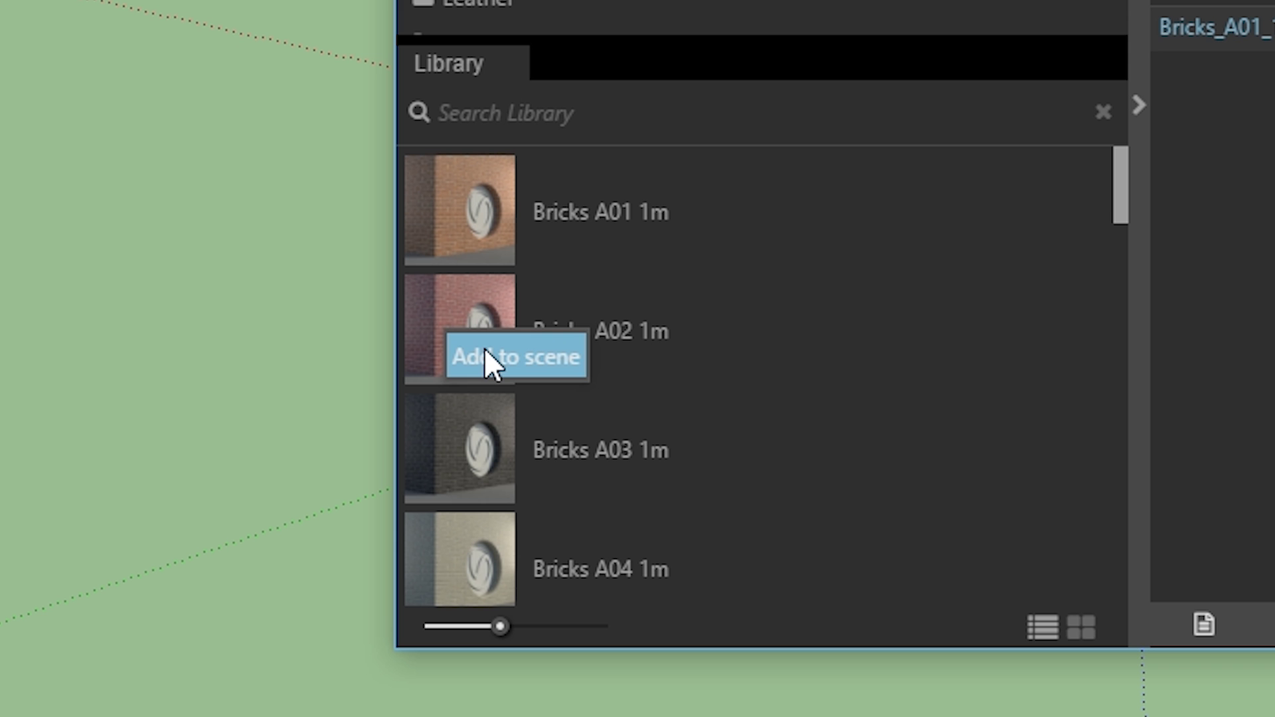
click(486, 352)
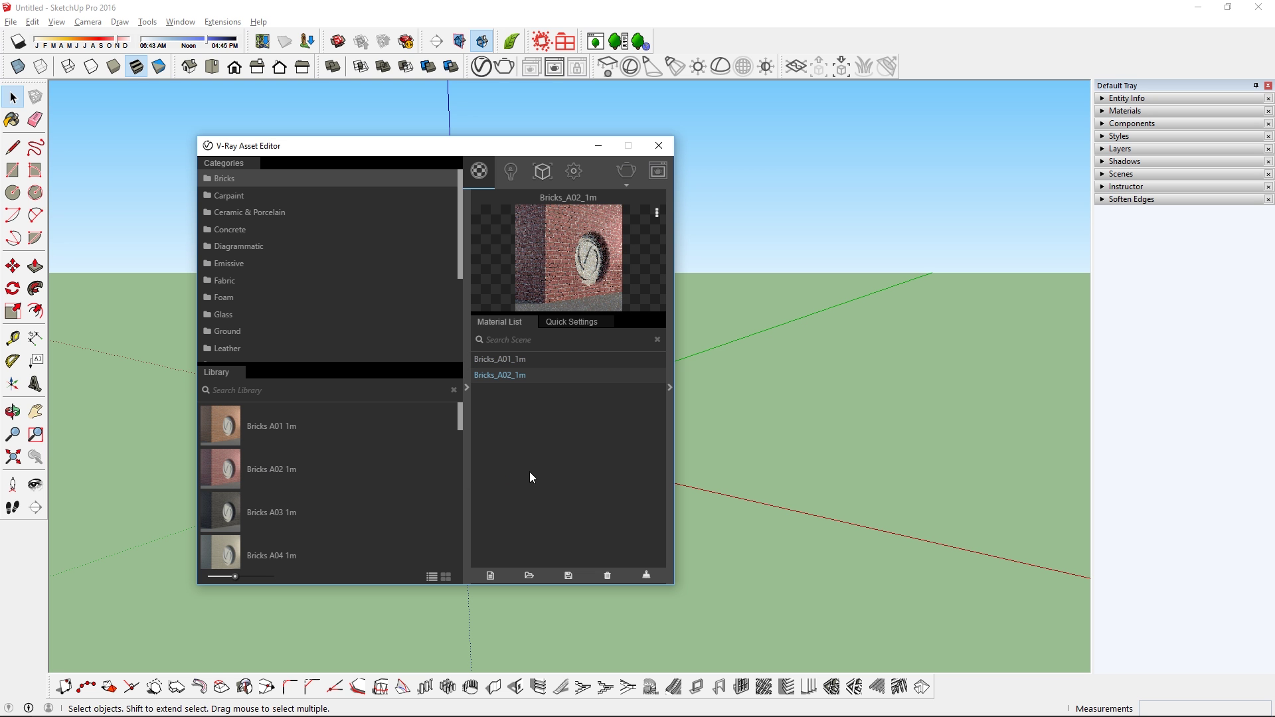
click(559, 360)
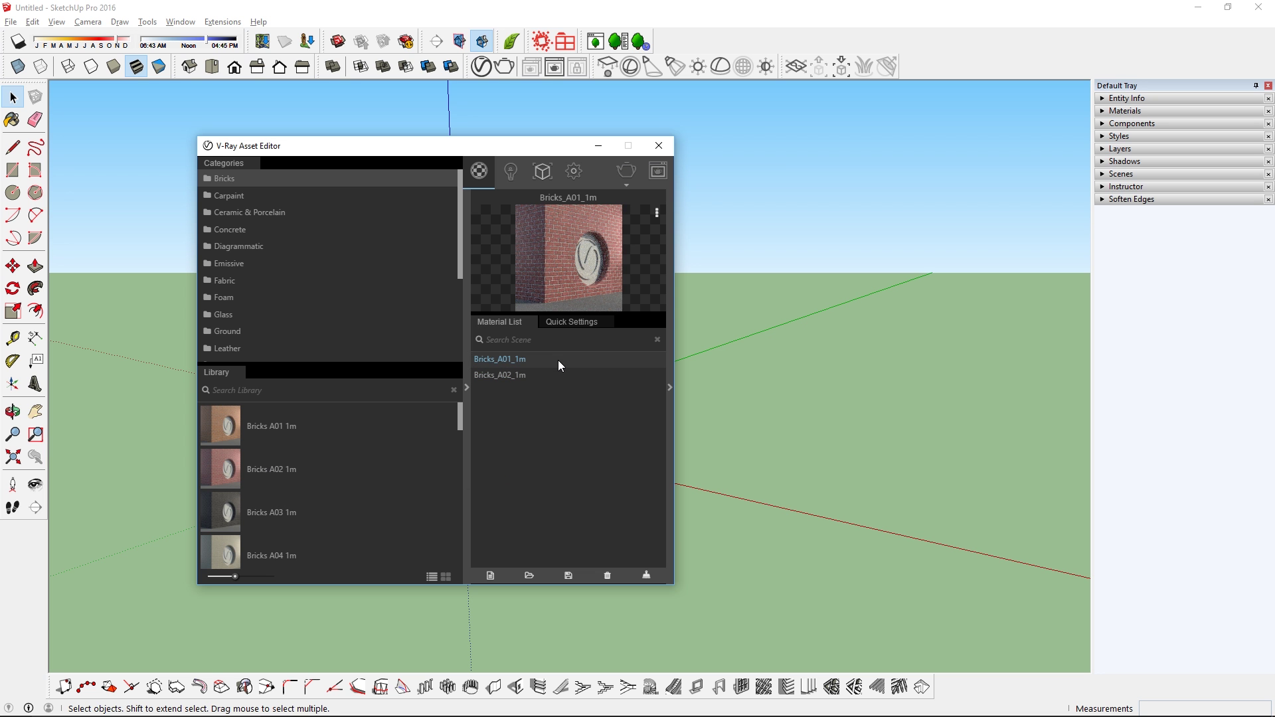
click(577, 326)
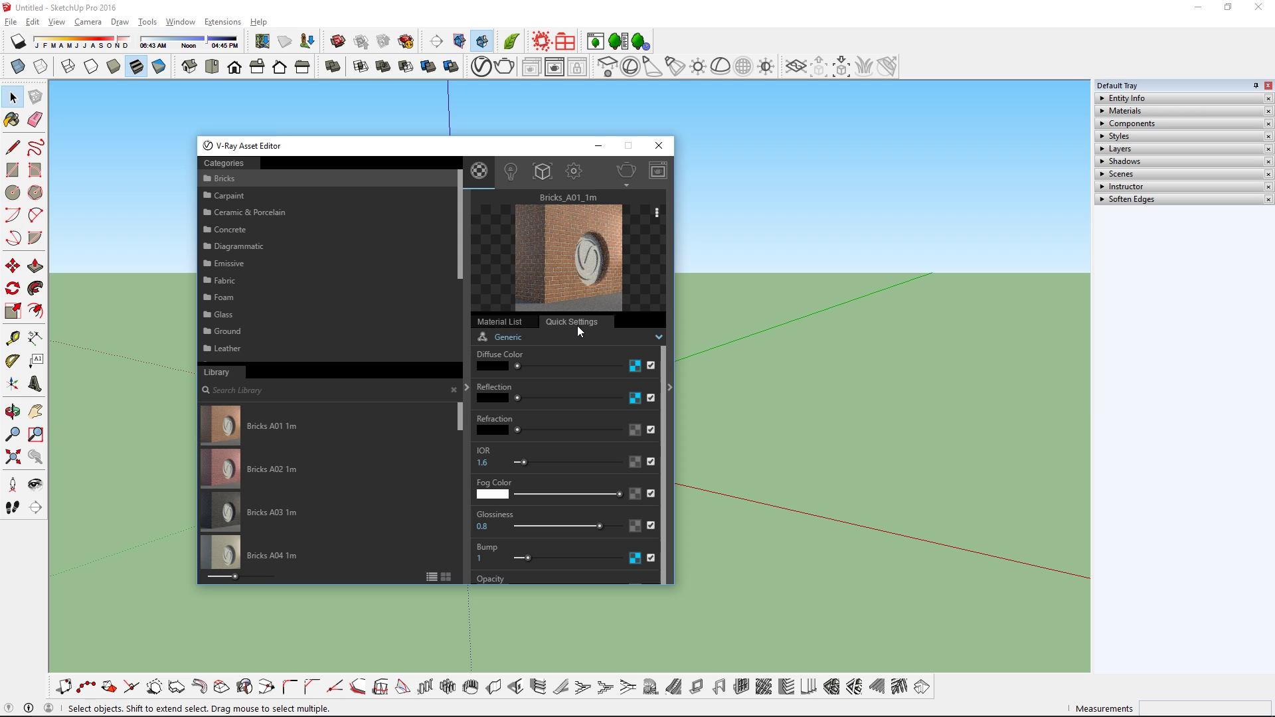
Expand Bricks_A01_1m's full VRayBRDF settings beside the scene material list.
click(672, 369)
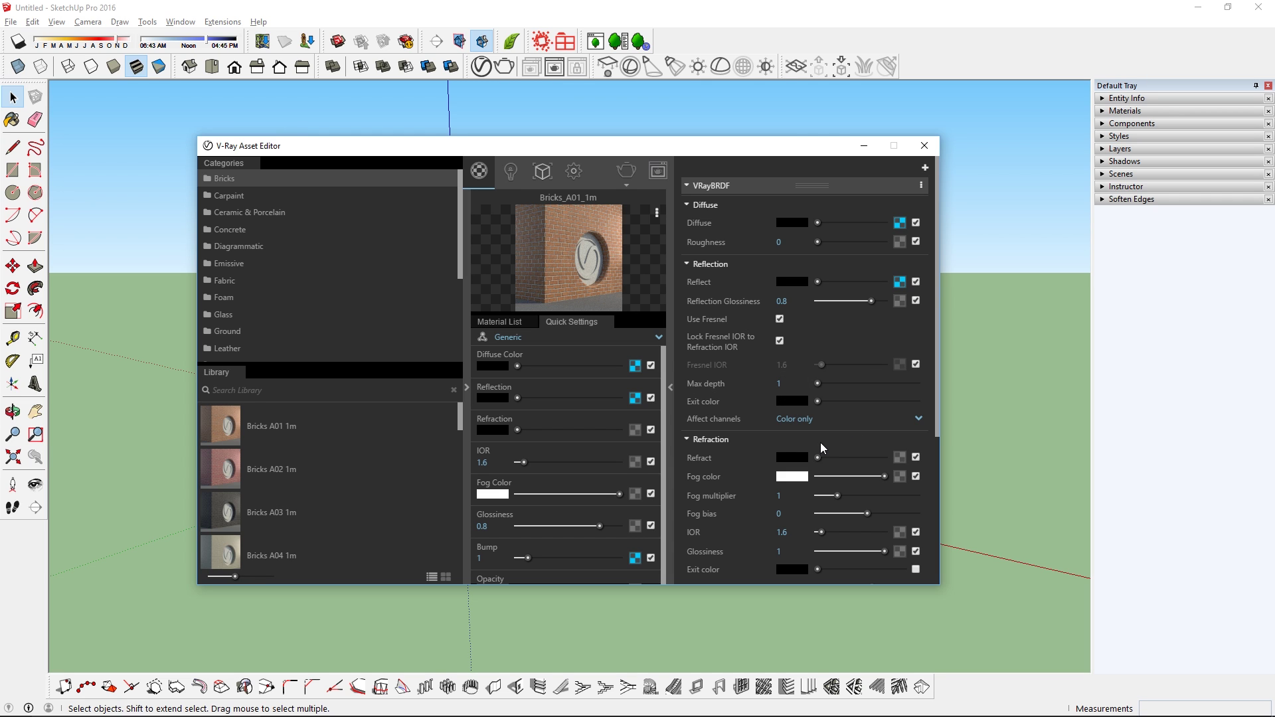
click(497, 321)
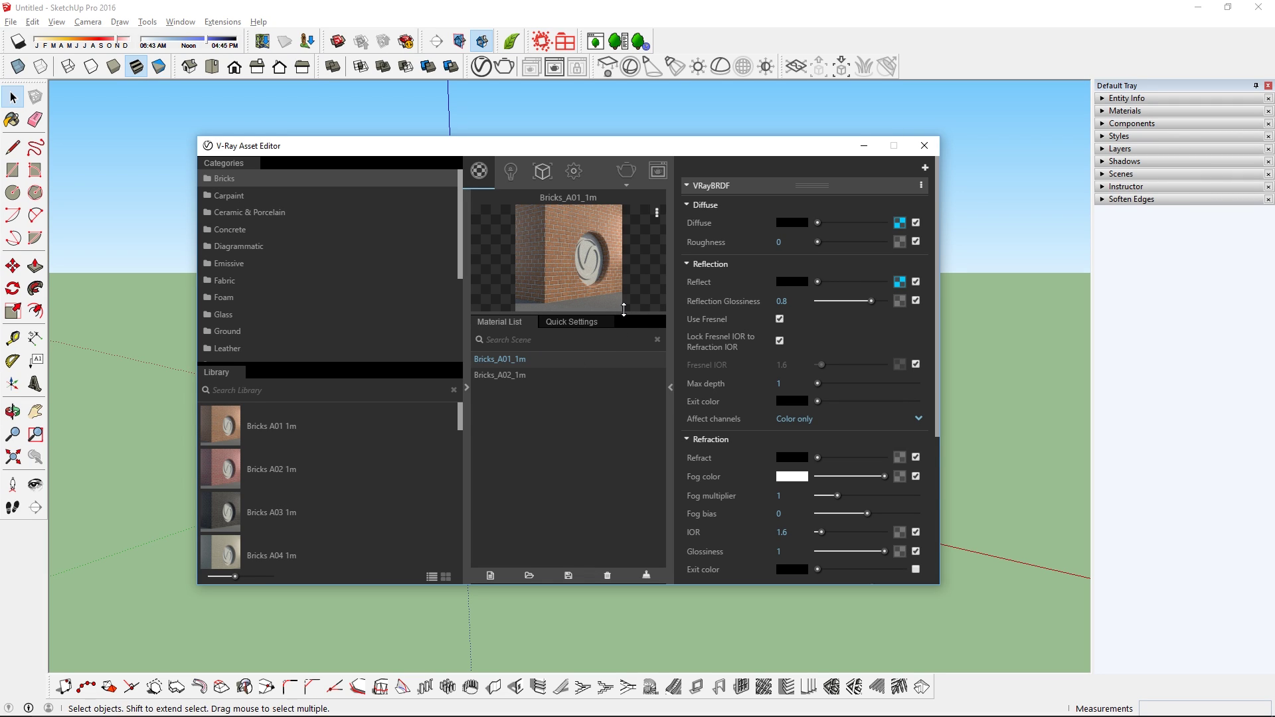
Enlarge the Bricks_A01_1m preview and cycle preview scenes, ending on a flat floor.
click(635, 439)
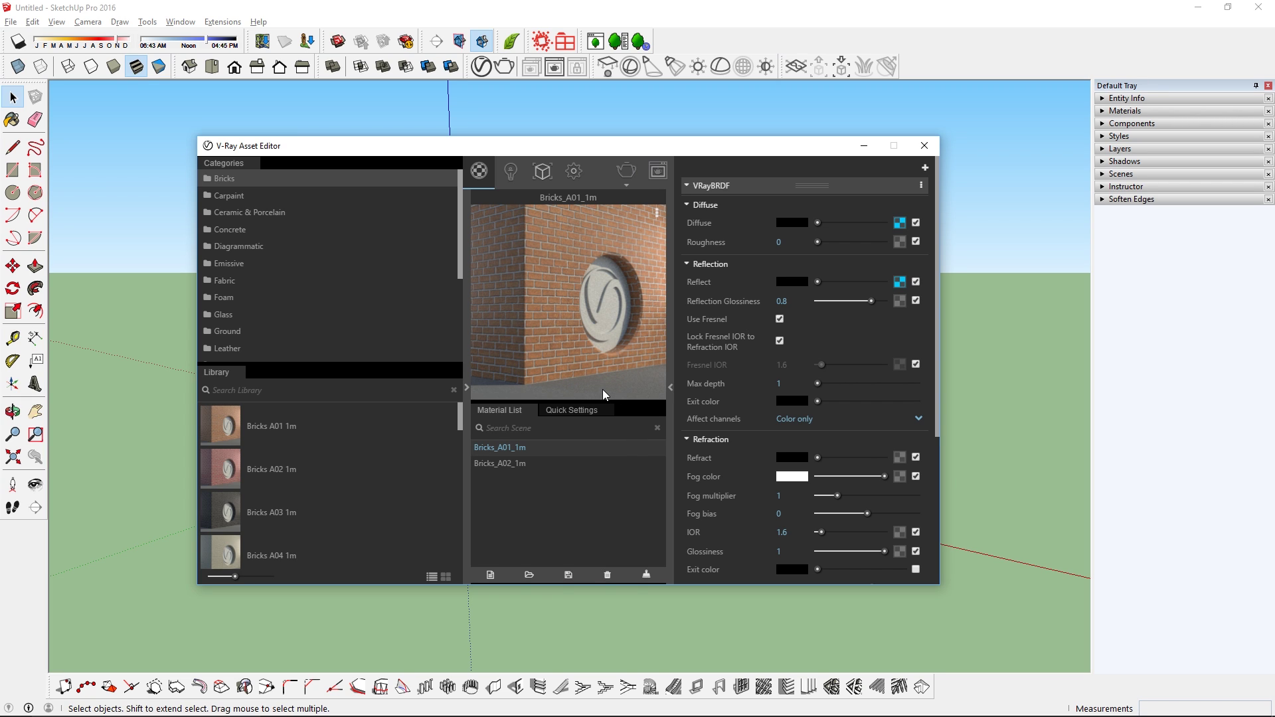
click(658, 216)
click(648, 222)
click(650, 247)
click(656, 215)
click(638, 299)
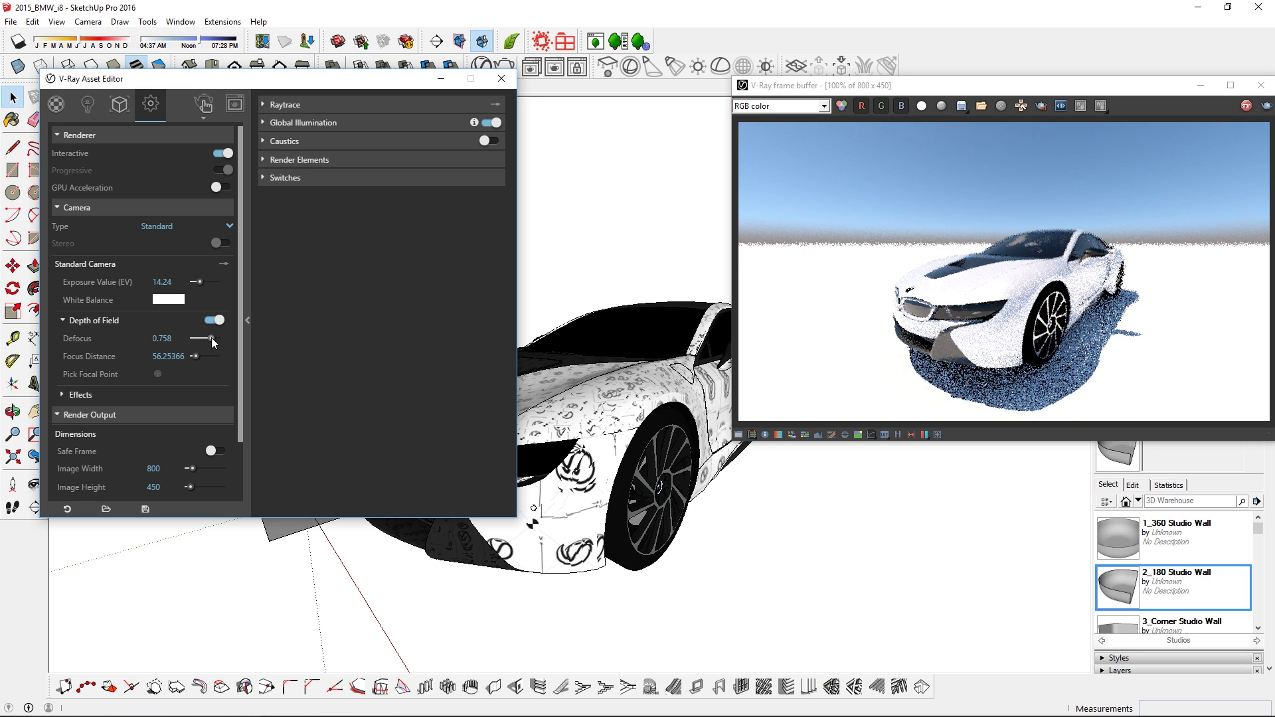
Set depth-of-field defocus to 0.45, switch to Scene 4 and start an interactive render.
drag(212, 339, 199, 337)
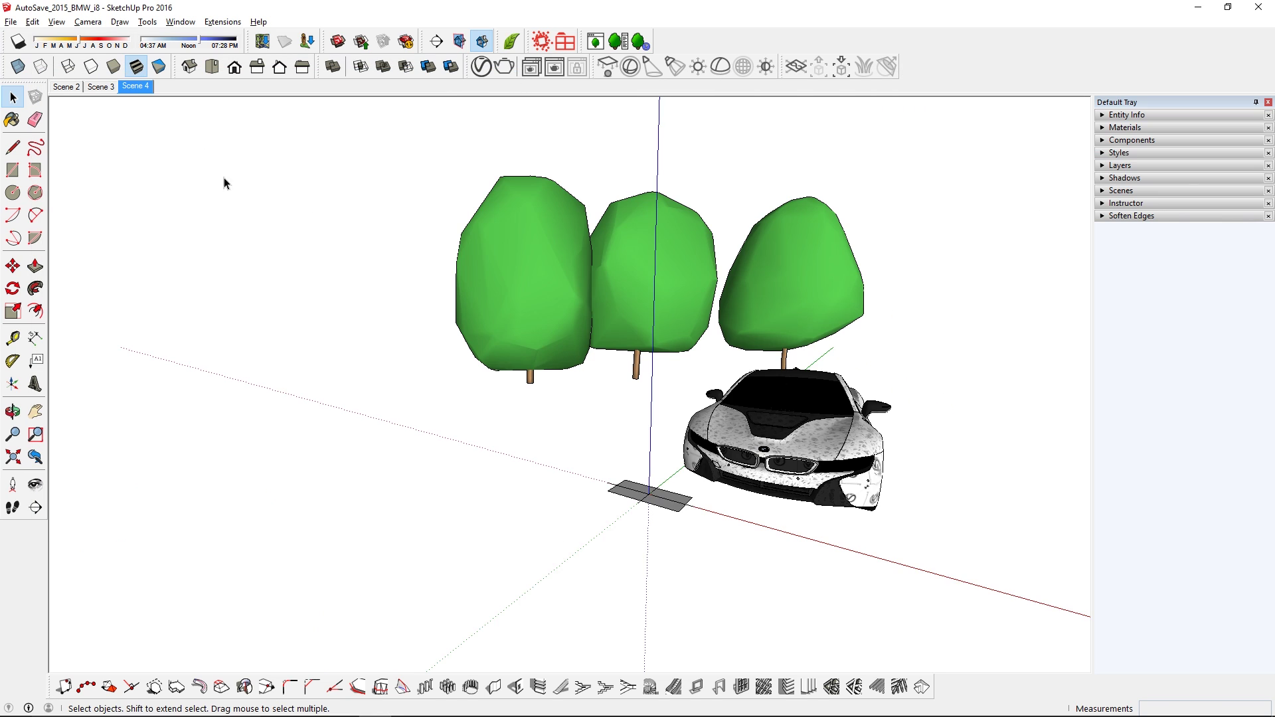
click(137, 87)
click(482, 42)
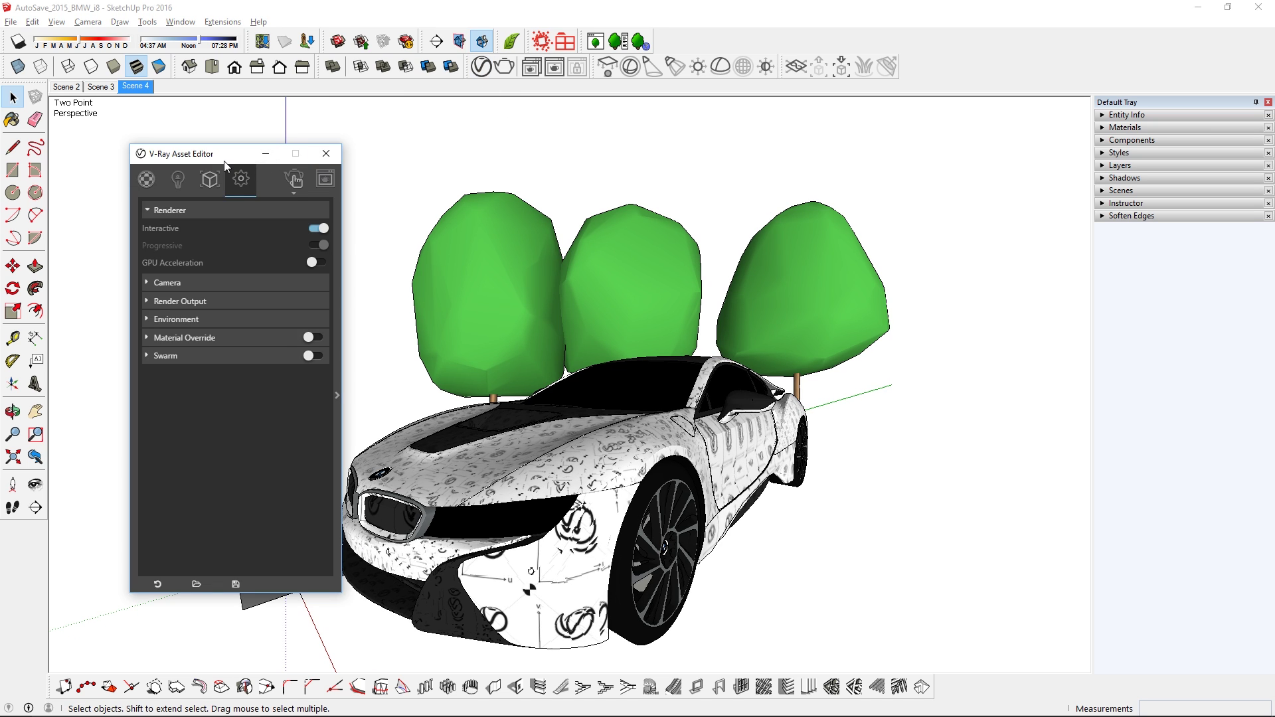
Start an interactive render, enable camera depth of field and raise defocus to 0.55.
click(407, 248)
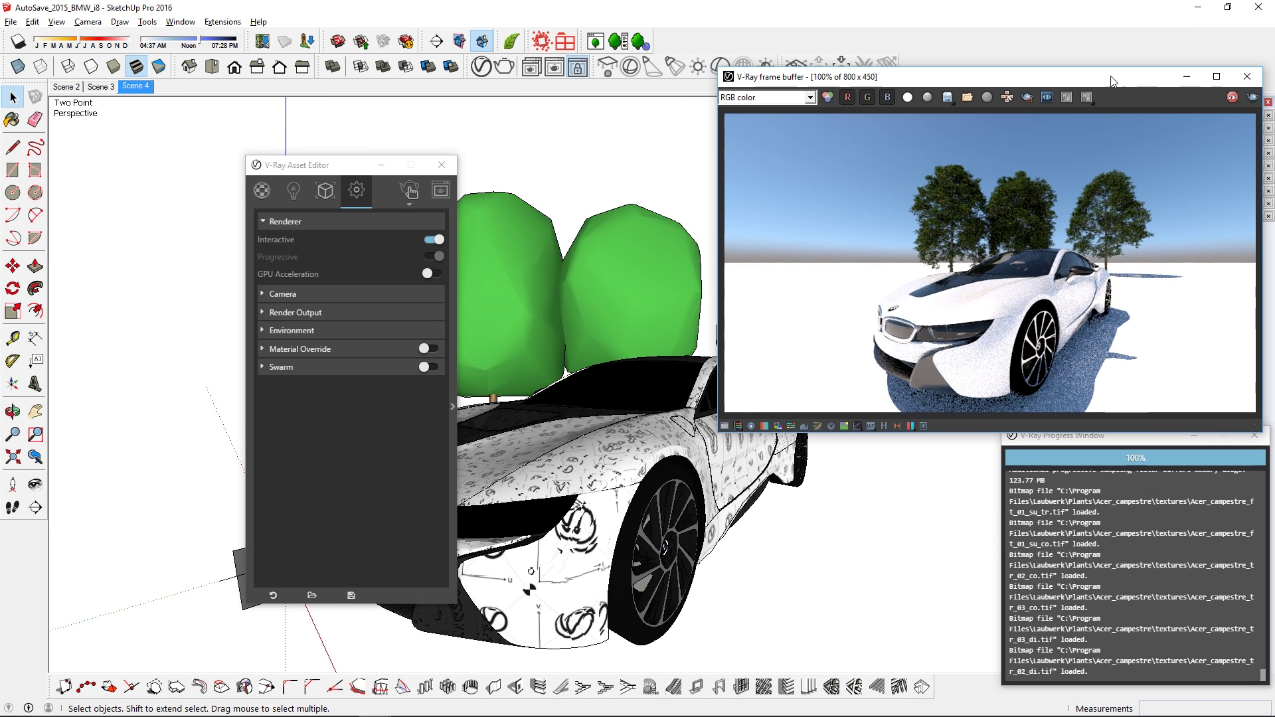
click(282, 294)
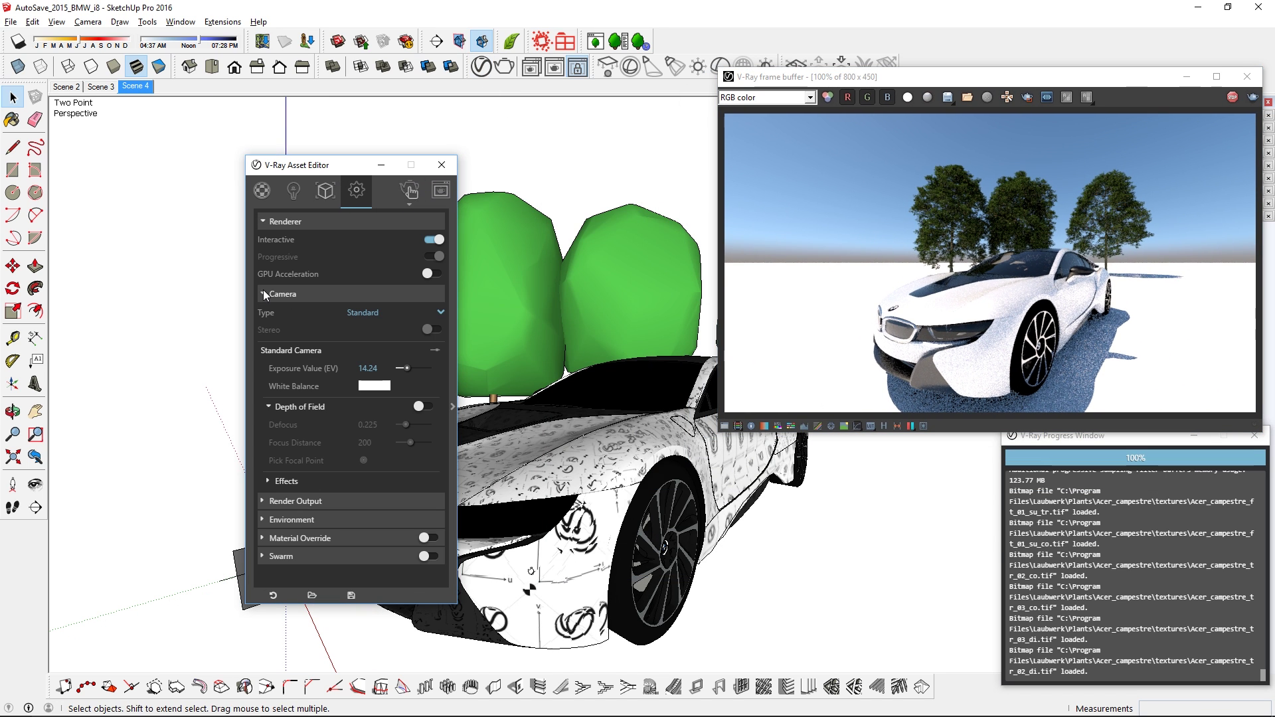
click(419, 407)
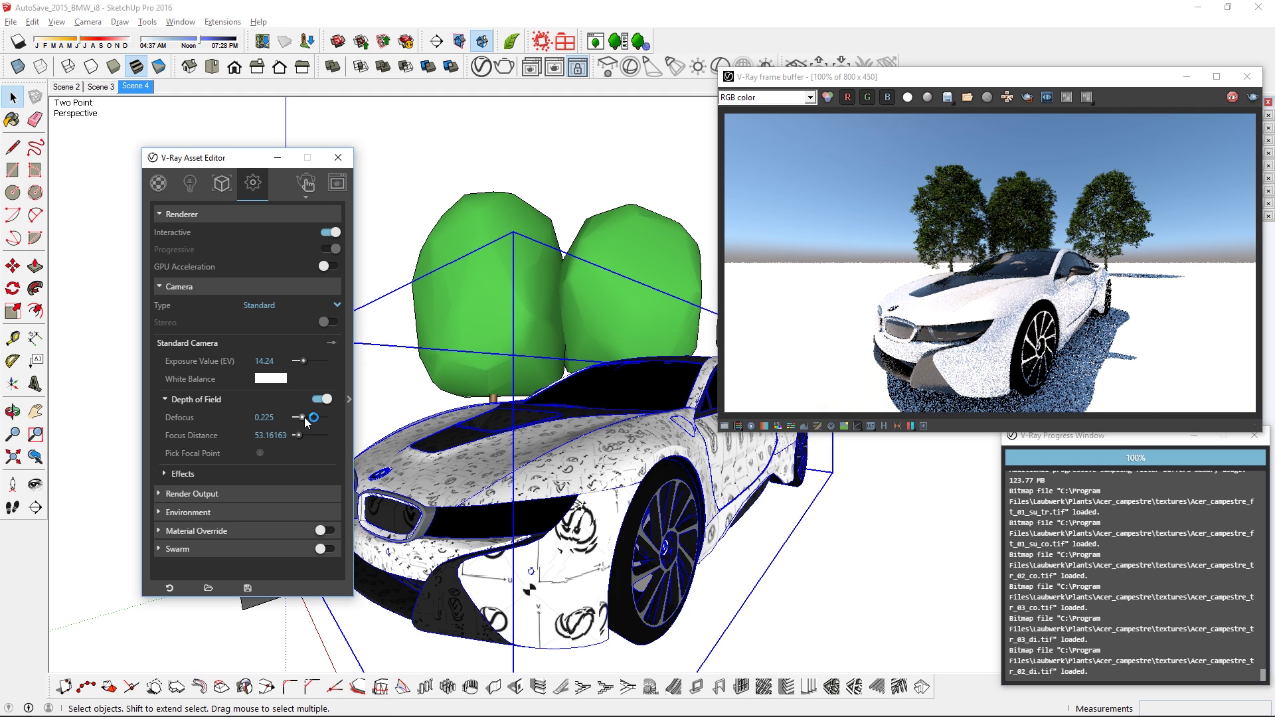
drag(305, 422, 312, 424)
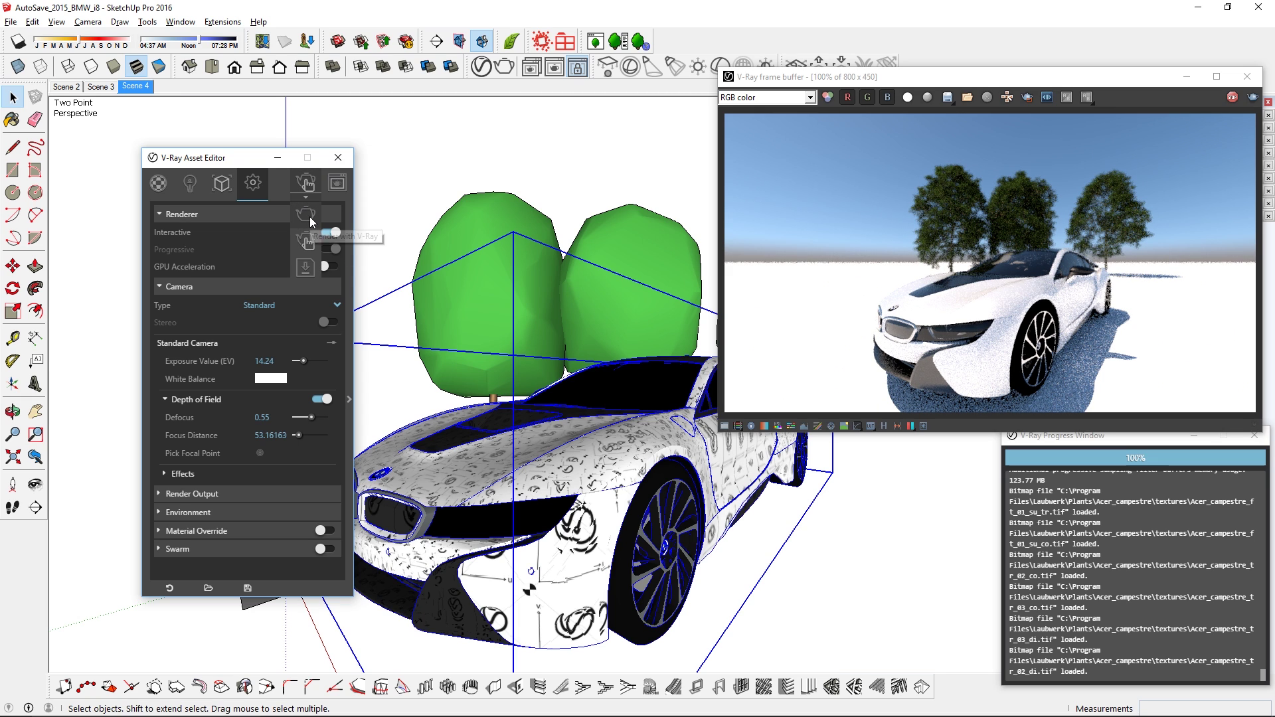
Switch the V-Ray renderer to progressive mode to begin the blurred-background render.
click(310, 221)
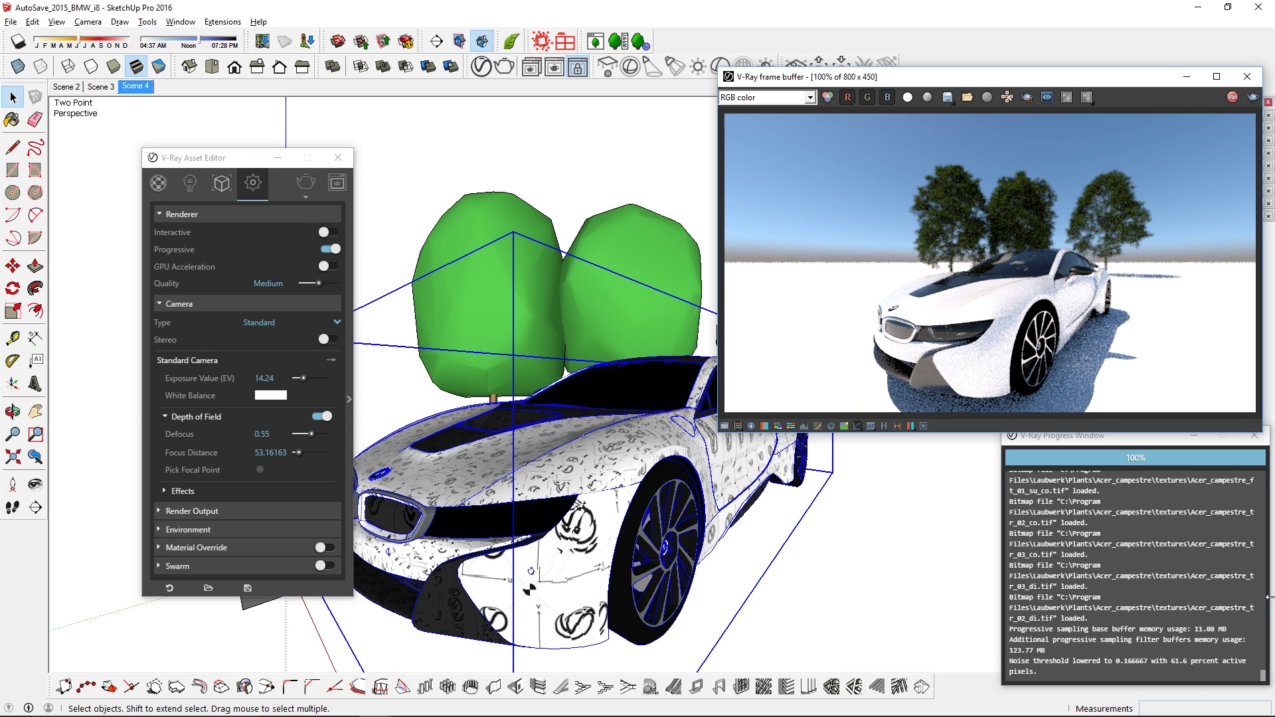
scroll(1062, 348, up, 1)
scroll(1062, 349, down, 1)
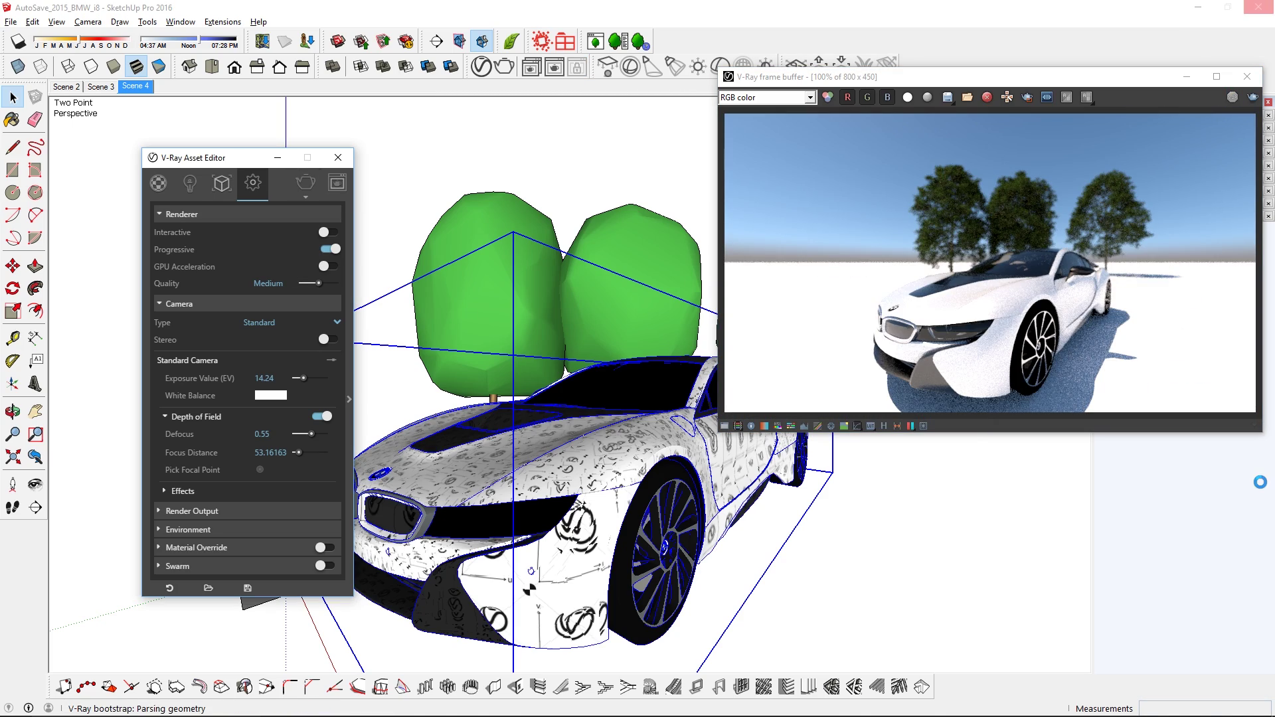